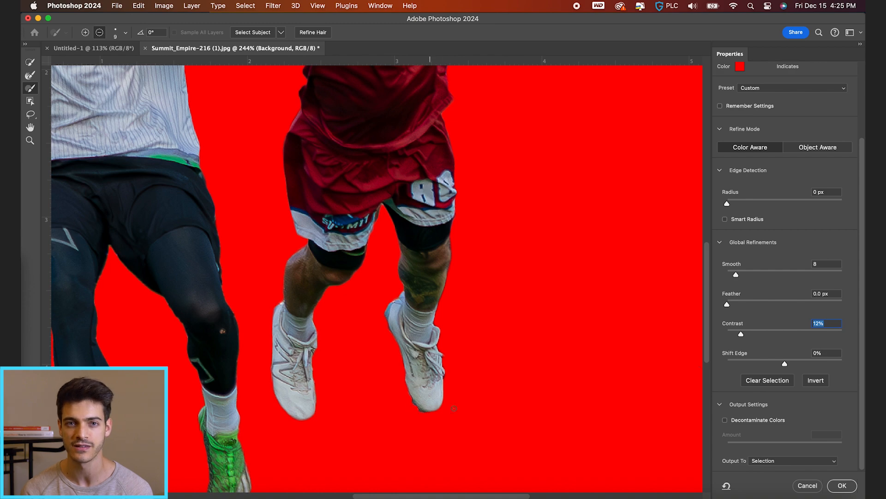
Subtract leftover background from the cutout selection around the white-jersey player's raised hand.
scroll(443, 356, up, 8)
key(r)
key(b)
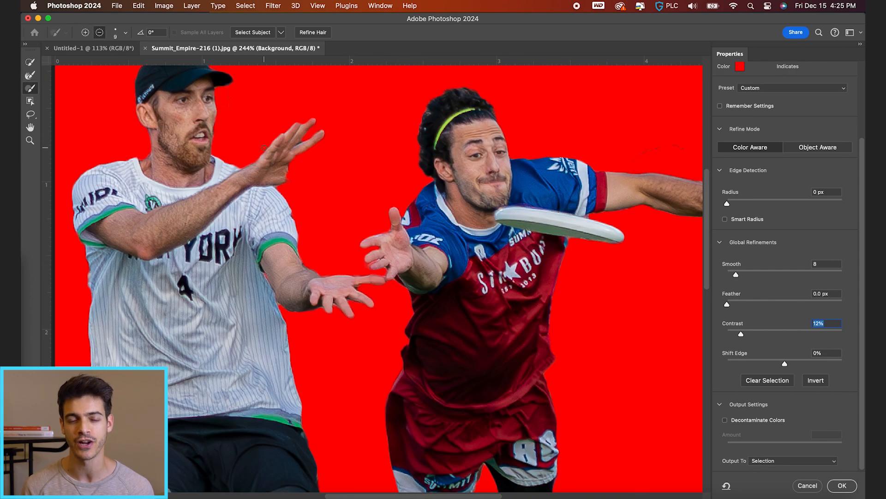
drag(285, 179, 308, 176)
key(alt)
key(alt)
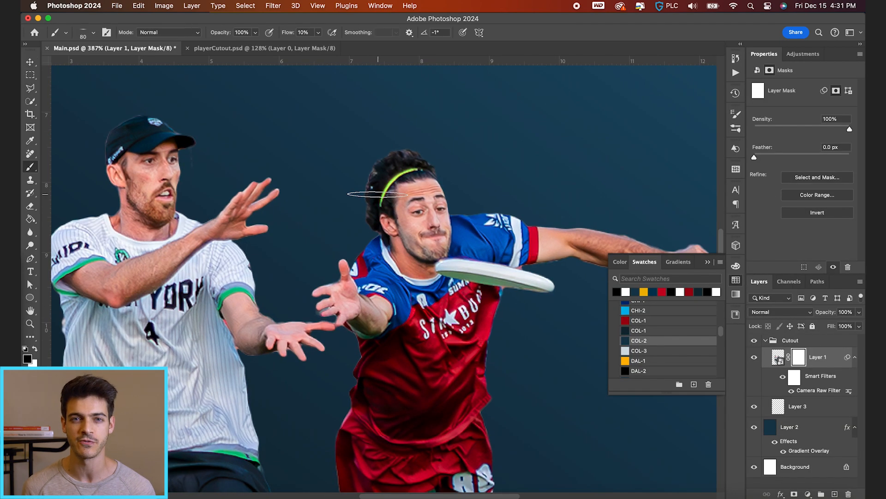
Reduce the brush to 8 px and touch up the Layer 1 mask around the edges of both players.
click(93, 33)
drag(138, 86, 88, 83)
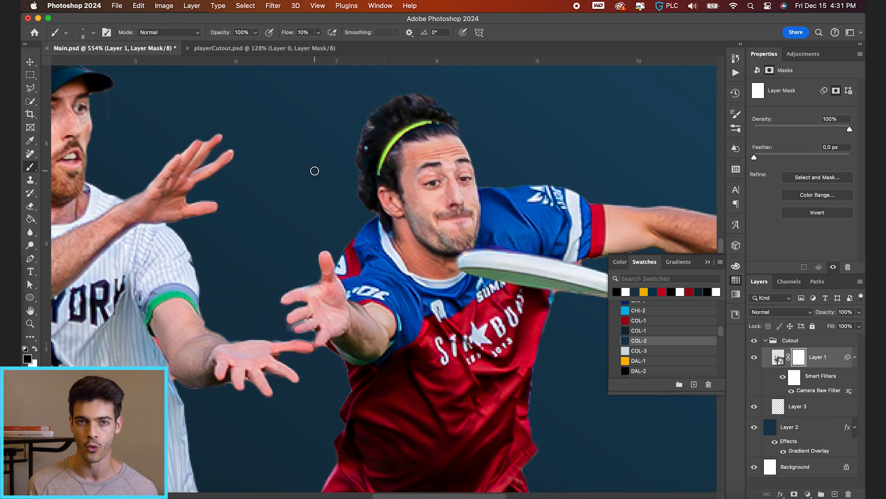
scroll(366, 179, up, 3)
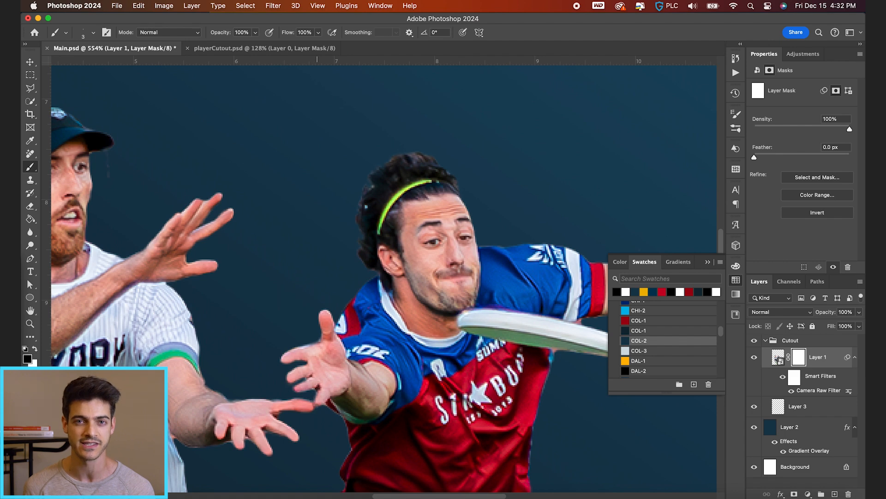
scroll(227, 406, left, 3)
scroll(226, 405, down, 1)
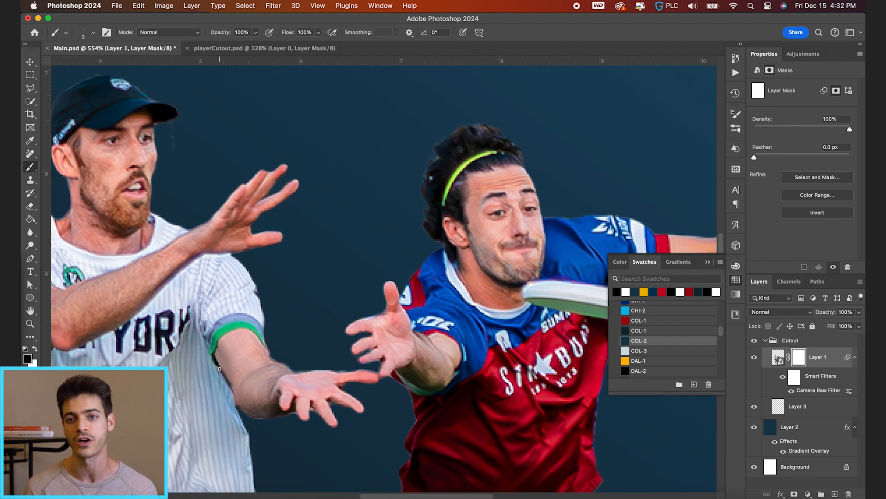
key(x)
scroll(266, 420, right, 10)
scroll(266, 420, down, 1)
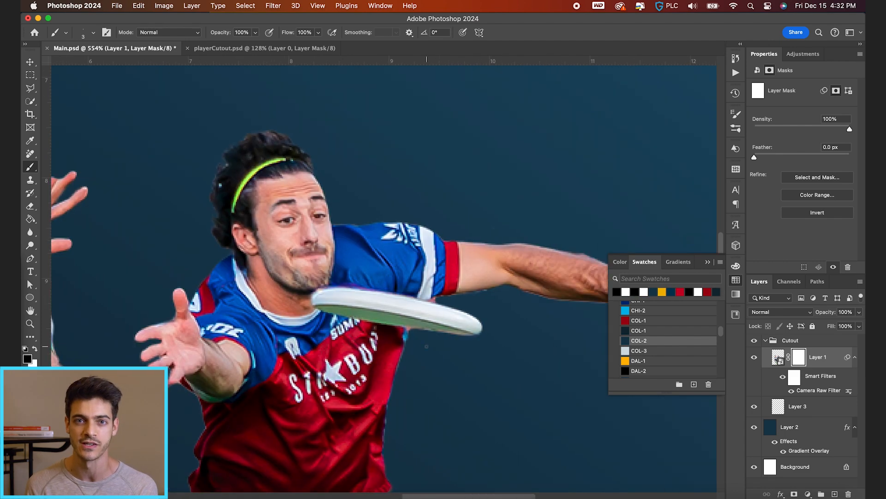
Enlarge the brush to 6 px and clean the Layer 1 mask along the red-jersey player's torso, the frisbee and the outstretched arm.
key(bracketright)
key(bracketright)
key(bracketright)
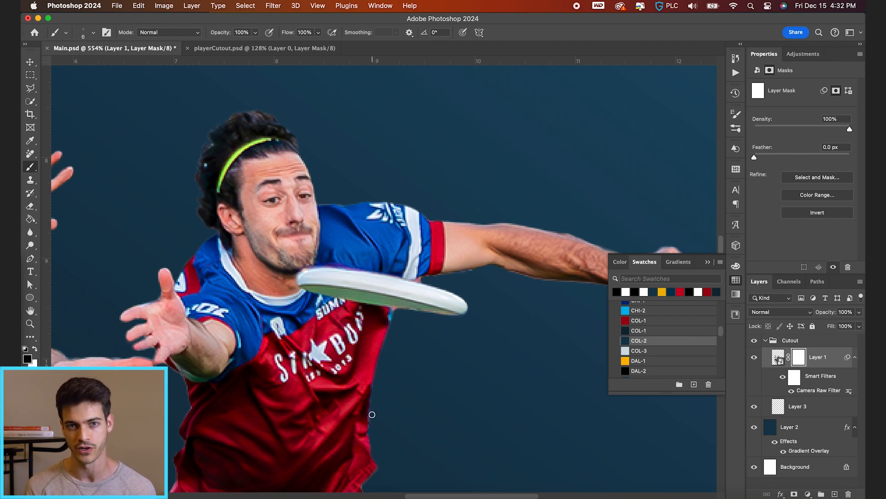
scroll(372, 414, right, 3)
scroll(372, 414, up, 3)
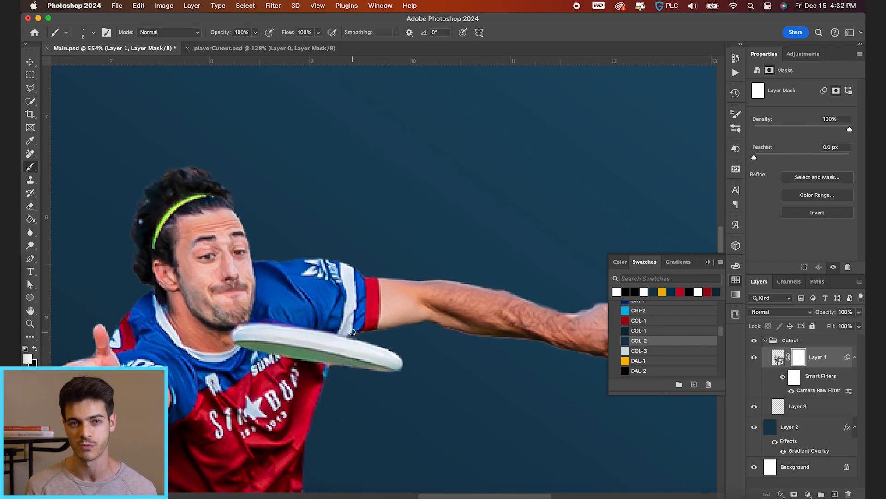
scroll(417, 294, right, 4)
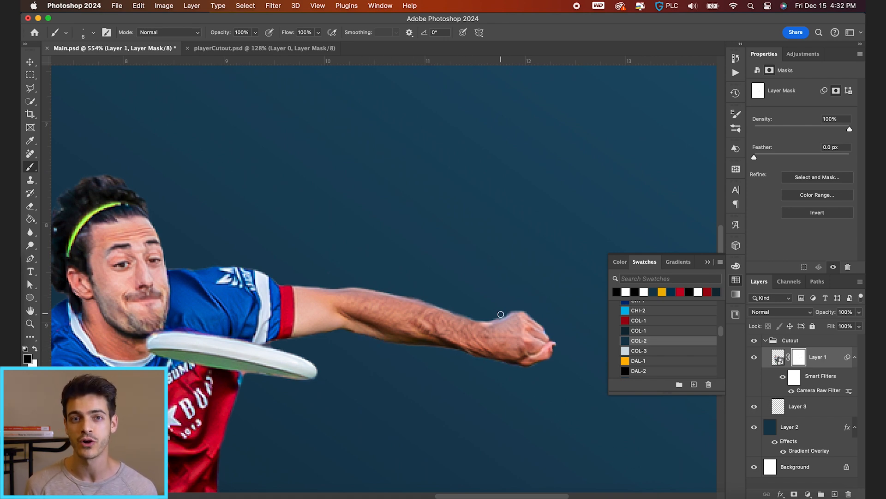
scroll(529, 307, down, 5)
scroll(318, 305, up, 5)
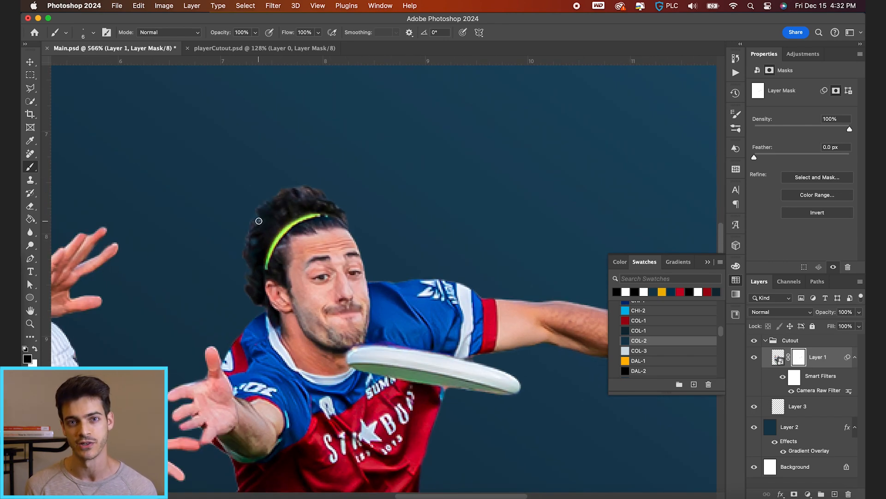
Refine the Layer 1 mask along the hair of the player wearing the headband.
scroll(258, 222, down, 5)
scroll(314, 217, up, 5)
key(x)
scroll(354, 121, up, 1)
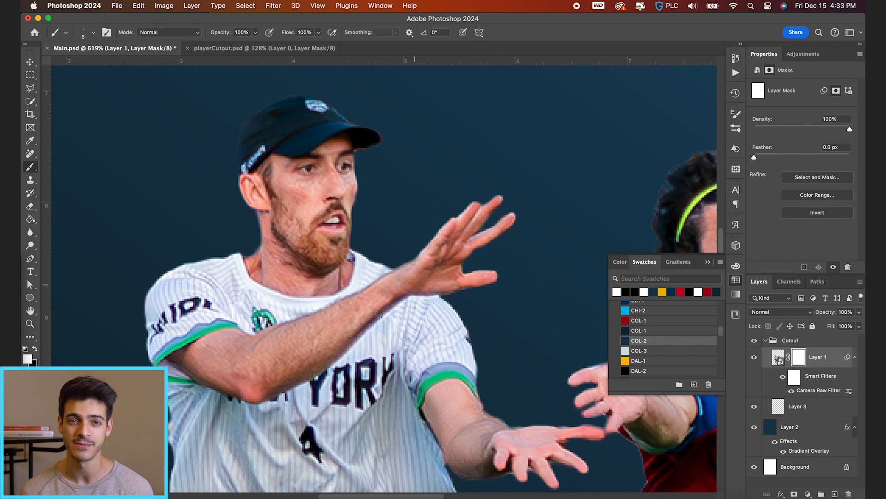
Clean the Layer 1 mask along the white-jersey player's edges, from the jersey down to the shorts and legs.
scroll(470, 247, down, 3)
scroll(470, 247, left, 3)
key(x)
mouse_move(315, 286)
mouse_down()
mouse_move(316, 306)
mouse_move(318, 277)
mouse_up()
scroll(314, 277, down, 6)
key(p)
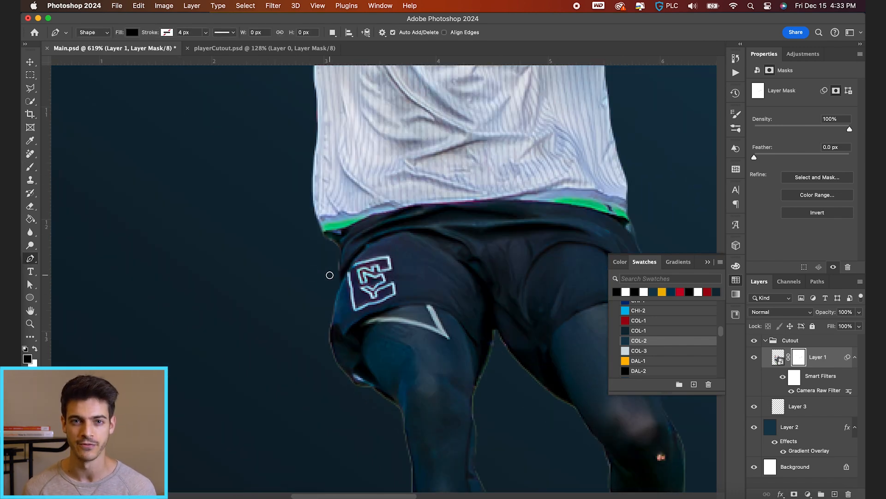
key(b)
scroll(330, 279, down, 5)
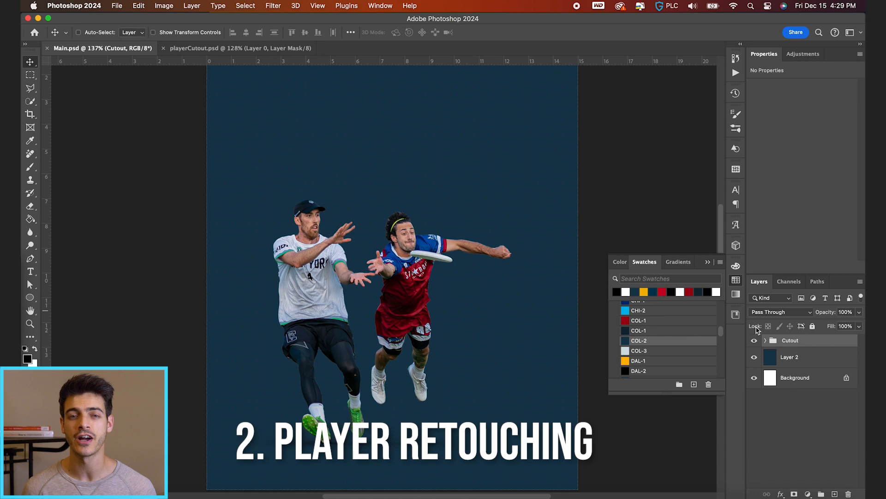
Start a Camera Raw Filter on Layer 1 and adjust its Light sliders.
click(797, 357)
click(272, 6)
click(295, 81)
click(639, 172)
drag(689, 194, 705, 241)
mouse_move(689, 256)
mouse_down()
mouse_move(697, 256)
mouse_move(685, 273)
mouse_up()
Raise the Oranges luminance to +12 in the Color Mixer and apply the Camera Raw Filter.
click(639, 356)
drag(689, 344, 711, 344)
double_click(690, 347)
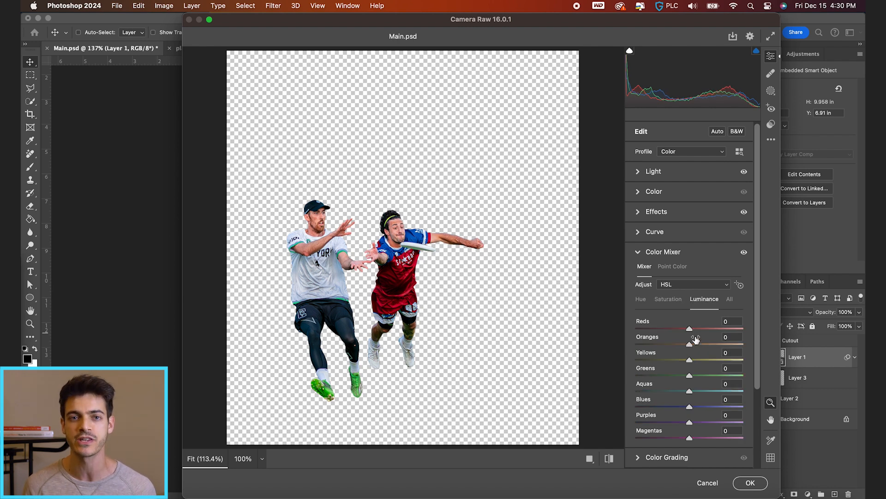
mouse_move(697, 344)
mouse_down()
mouse_move(706, 344)
mouse_move(696, 345)
mouse_up()
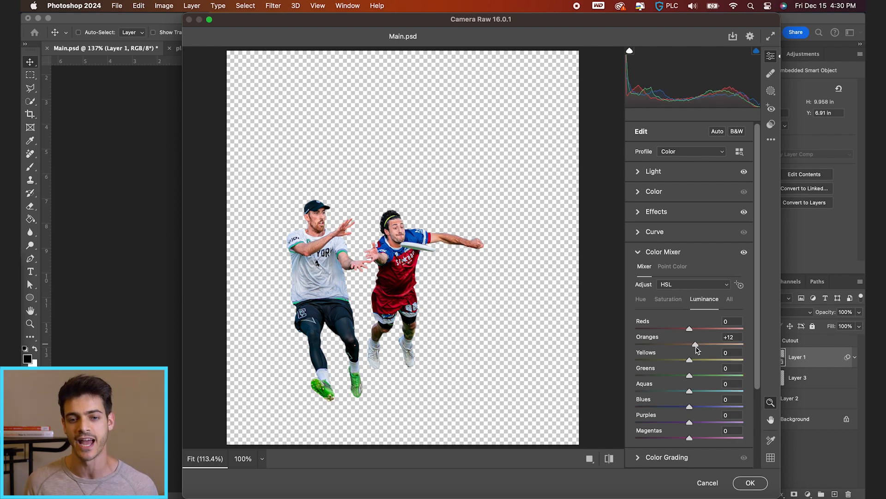
click(750, 482)
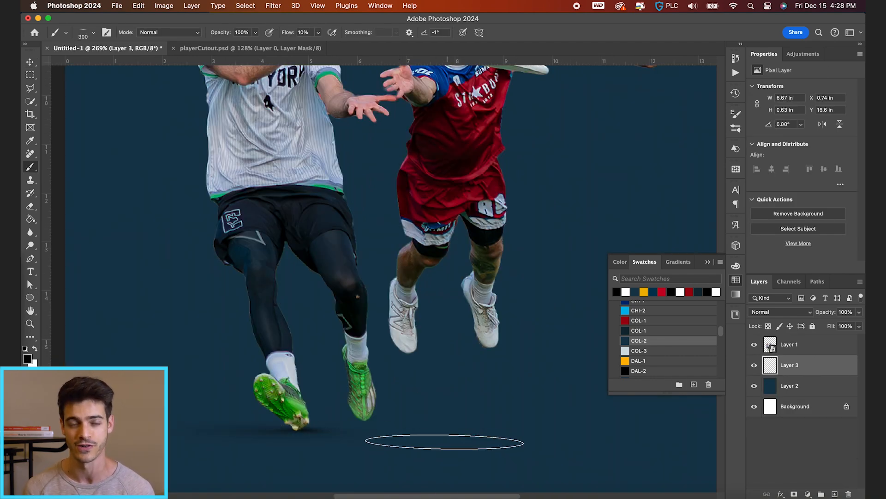
Paint a soft black ground shadow on Layer 3 beneath the white-jersey player's feet with a flattened 500 px brush at 10% flow.
scroll(388, 443, up, 2)
key(bracketright)
key(bracketright)
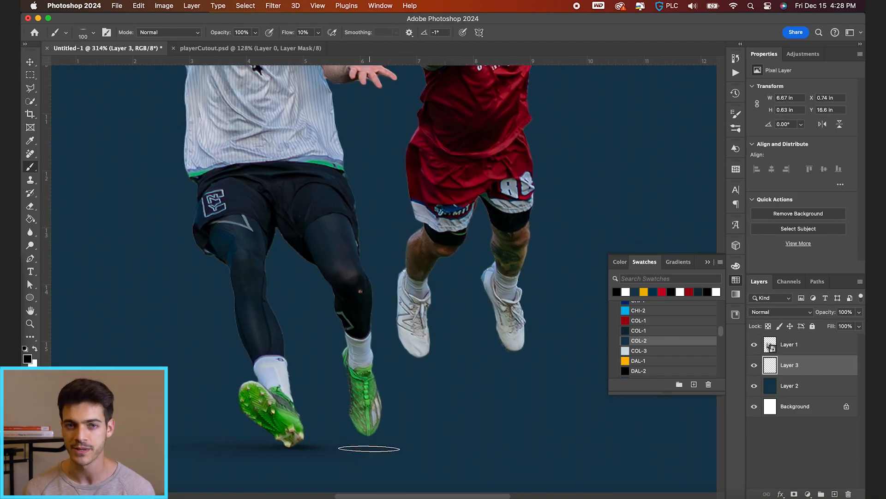
scroll(369, 447, down, 5)
scroll(477, 436, down, 3)
key(bracketright)
key(bracketright)
key(bracketright)
key(bracketright)
key(bracketright)
key(bracketright)
key(bracketright)
key(bracketright)
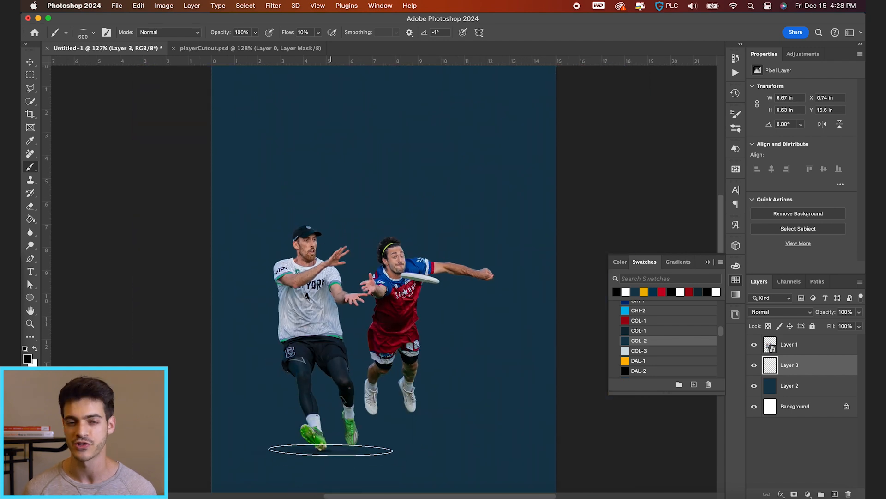
click(329, 450)
Add a soft ground shadow beneath the red-jersey player on Layer 3 with the flattened 500 px brush.
key(bracketleft)
key(bracketleft)
key(bracketleft)
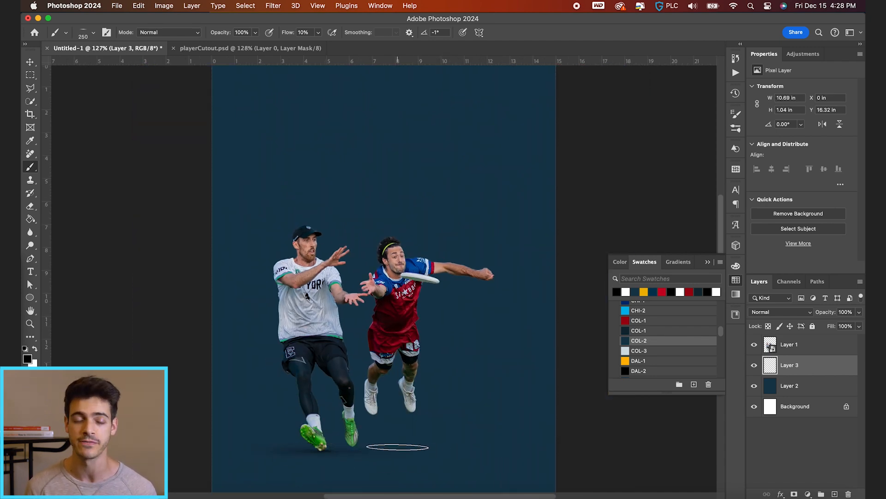
key(bracketright)
key(bracketright)
key(bracketright)
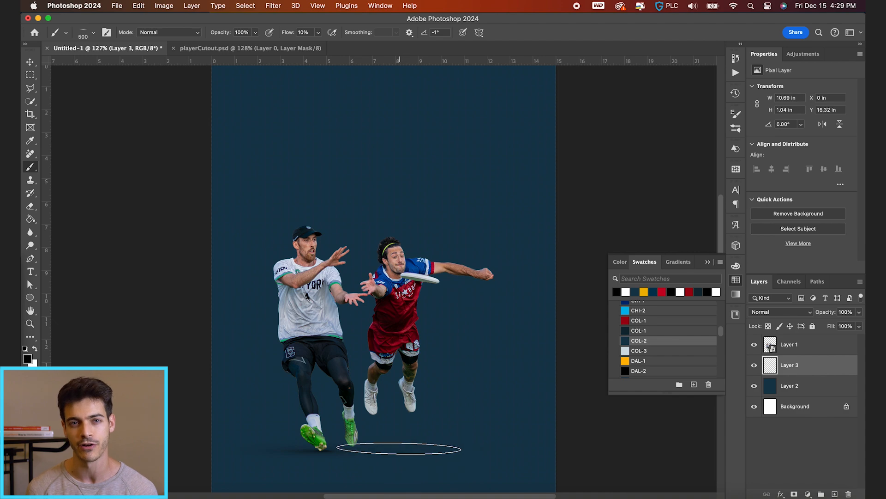
click(397, 450)
key(bracketleft)
key(bracketleft)
key(bracketleft)
key(bracketleft)
key(bracketleft)
key(bracketleft)
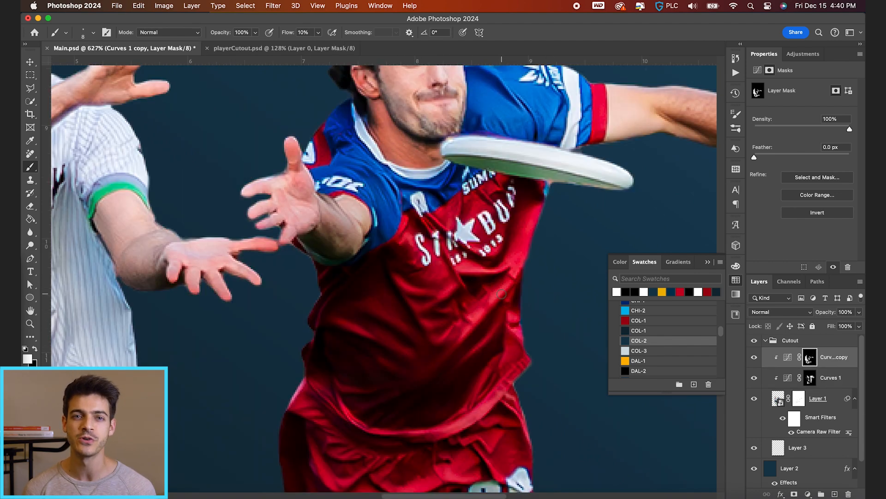
Paint fold shading on the red jersey and shorts in the Curves 1 copy mask with an 8 px brush at 10% flow.
scroll(501, 294, down, 3)
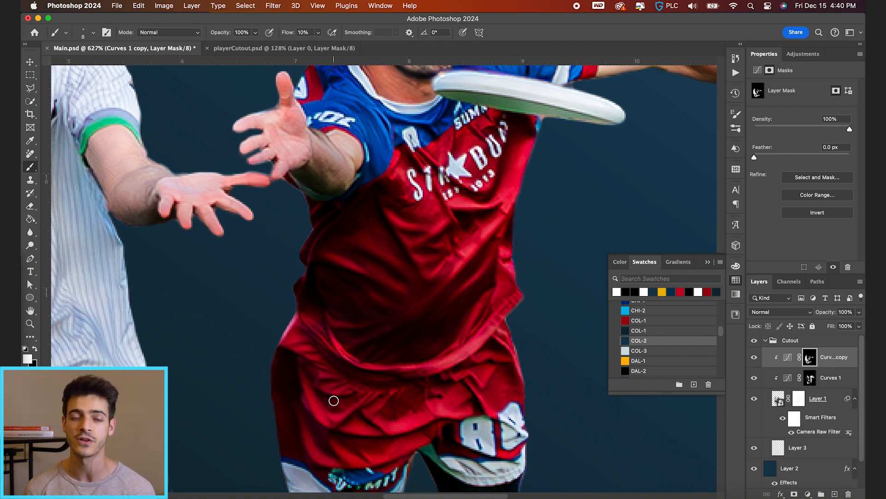
scroll(324, 349, left, 5)
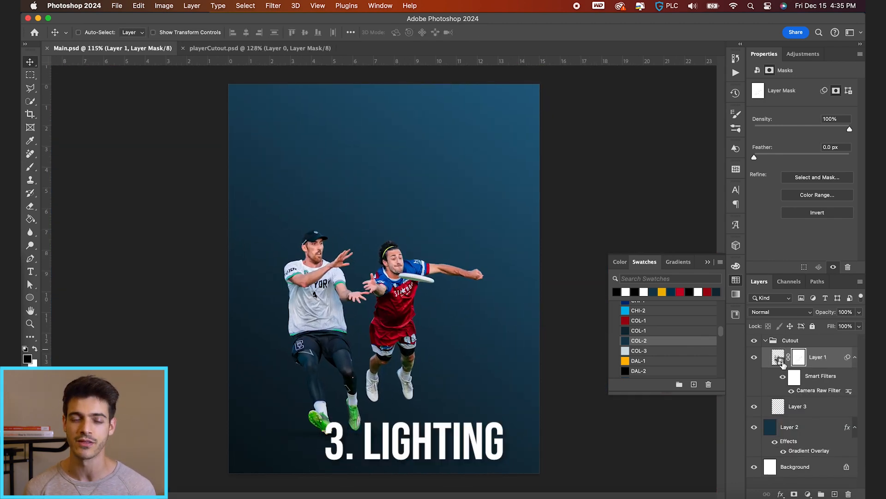
Add a brightening Curves adjustment clipped to Layer 1 and invert its mask to black.
click(808, 493)
click(813, 393)
click(780, 359)
alt+click(784, 366)
drag(812, 148, 817, 133)
key(super+i)
Paint highlights on the red-jersey player in the Curves 1 mask with a soft white 175 px brush.
key(b)
key(bracketright)
key(bracketright)
key(bracketright)
key(bracketright)
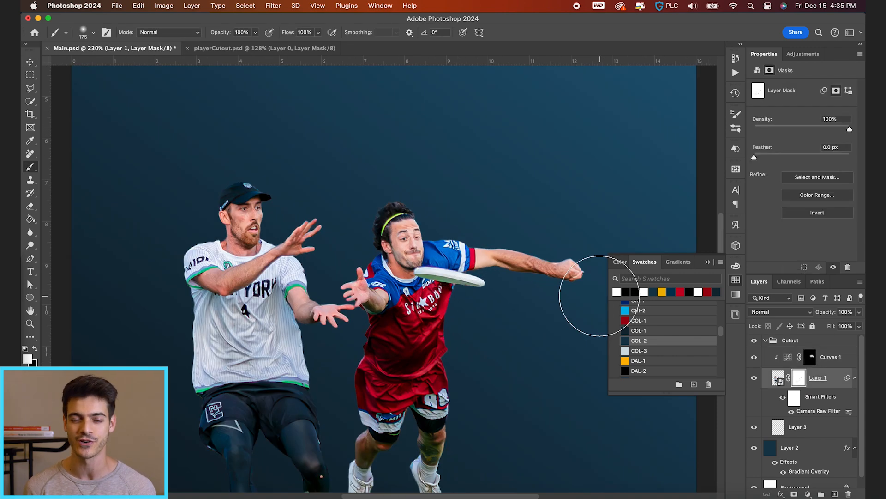
Shrink the brush below 30 px and switch to black for touching up the Layer 1 mask near the outstretched arm.
key(bracketleft)
key(bracketleft)
key(bracketleft)
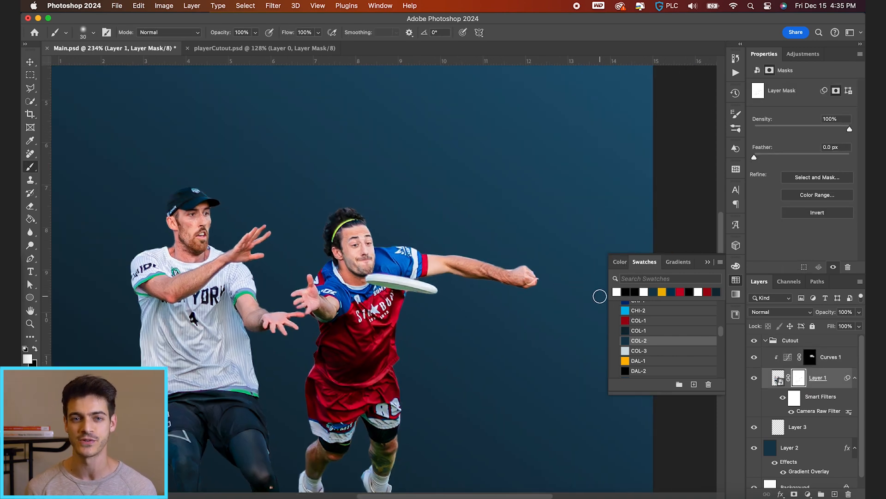
key(x)
key(bracketleft)
key(bracketleft)
key(bracketleft)
key(bracketleft)
key(bracketleft)
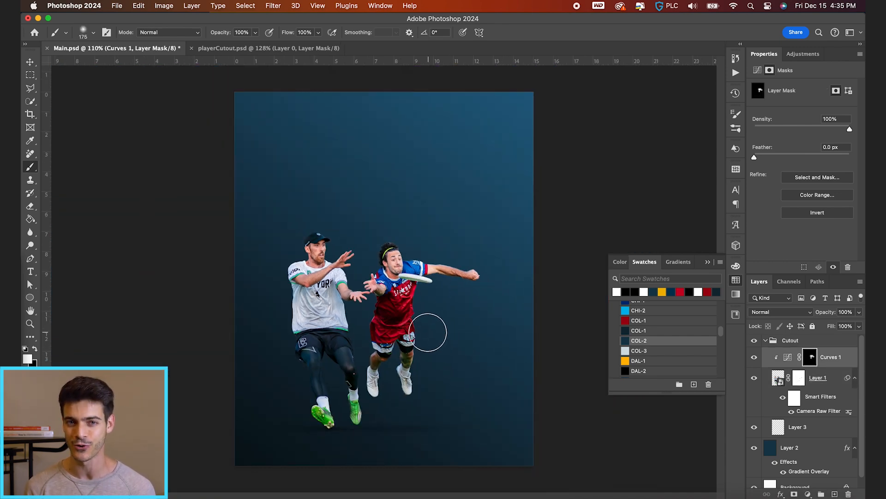
Paint highlights down the light-facing sides of both players in the Curves 1 mask, reducing the soft brush to 70 px.
key(bracketleft)
key(bracketleft)
key(bracketleft)
drag(428, 332, 419, 386)
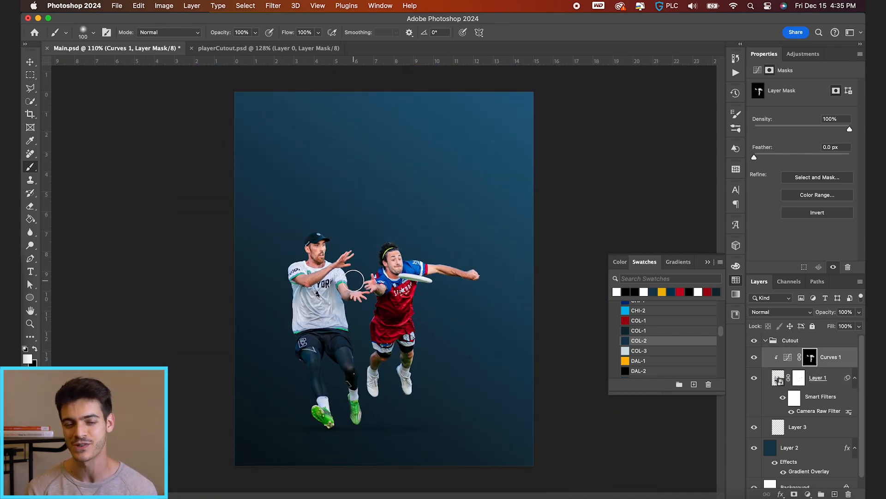
key(bracketleft)
key(bracketleft)
key(bracketleft)
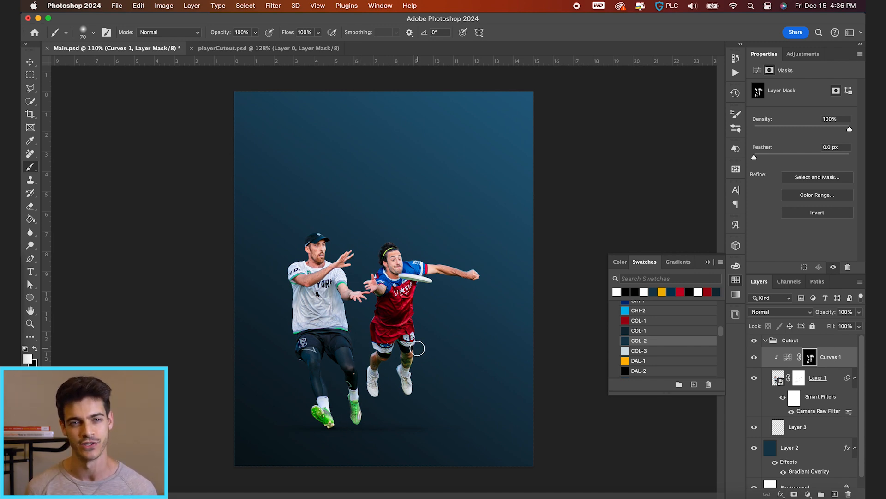
Duplicate Curves 1, delete the copy's mask, pull its curve down to darken, and add a new black mask.
key(super+j)
right_click(811, 356)
click(791, 378)
drag(816, 133, 821, 154)
alt+click(795, 494)
Paint shadows on the sides of both players facing away from the light in the Curves 1 copy mask, using an 80 px brush.
key(x)
scroll(381, 202, up, 3)
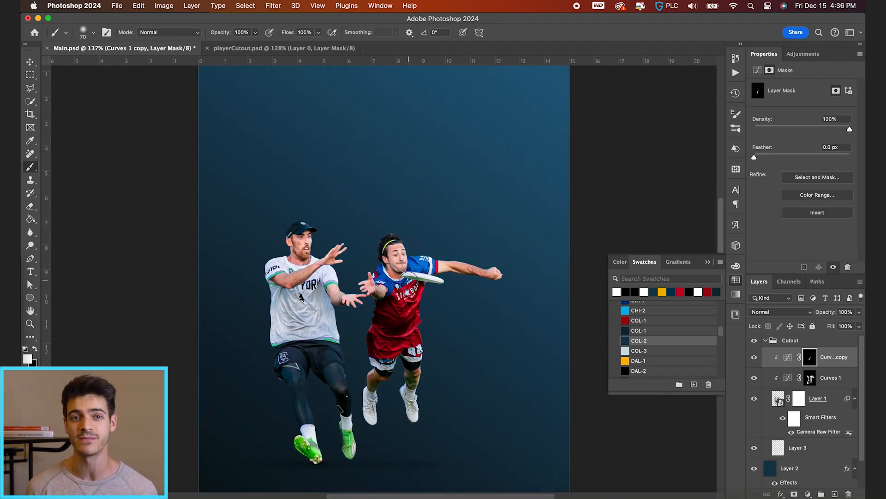
key(bracketright)
mouse_move(280, 287)
mouse_down()
mouse_move(263, 251)
mouse_move(281, 388)
mouse_move(318, 434)
mouse_move(325, 385)
mouse_move(364, 453)
mouse_move(419, 419)
mouse_move(375, 302)
mouse_up()
key(x)
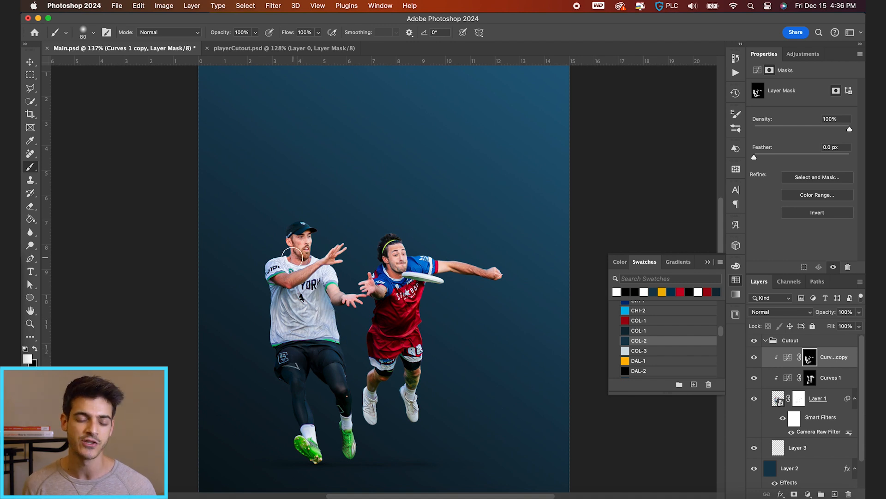
Enlarge the brush, extend the shading on the white-jersey player, and toggle the Curves 1 copy visibility to compare.
key(x)
key(bracketright)
key(bracketright)
key(bracketright)
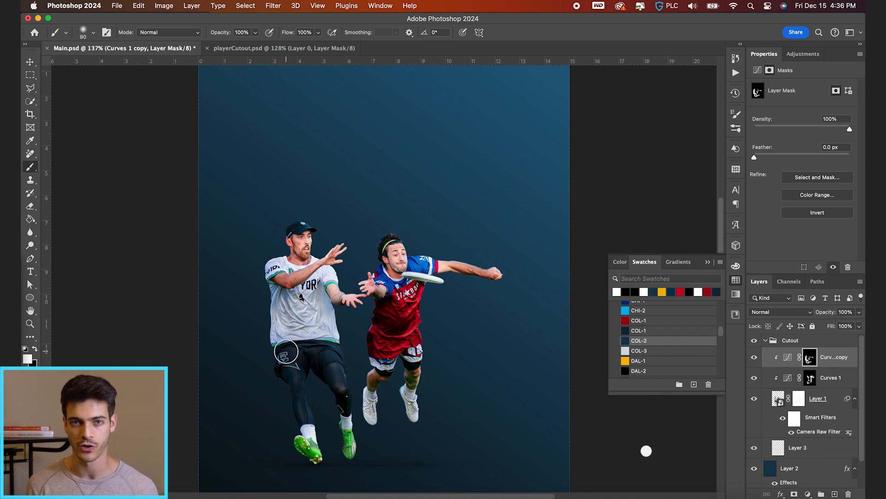
mouse_move(754, 357)
mouse_down()
mouse_move(754, 377)
mouse_move(755, 357)
mouse_up()
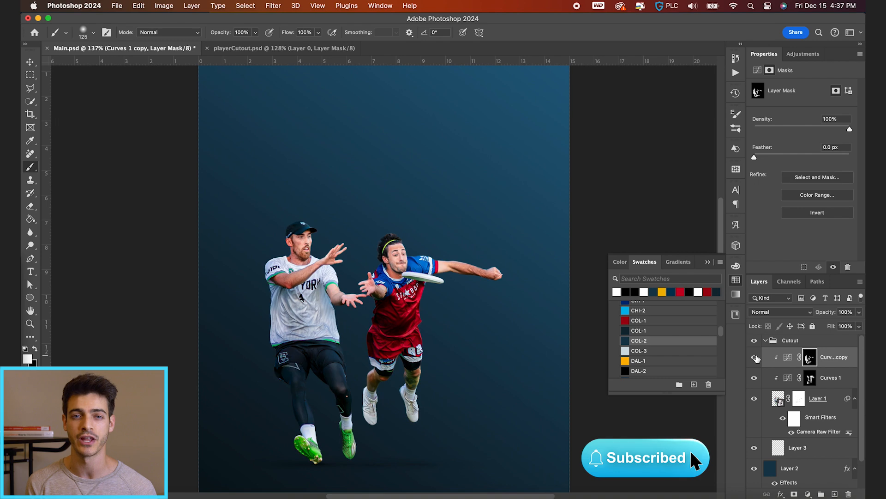
key(super+0)
key(alt+bracketleft)
key(bracketleft)
key(bracketleft)
key(bracketleft)
key(bracketleft)
key(bracketleft)
key(bracketleft)
key(bracketleft)
key(bracketleft)
key(bracketleft)
key(bracketleft)
key(super+equal)
key(super+equal)
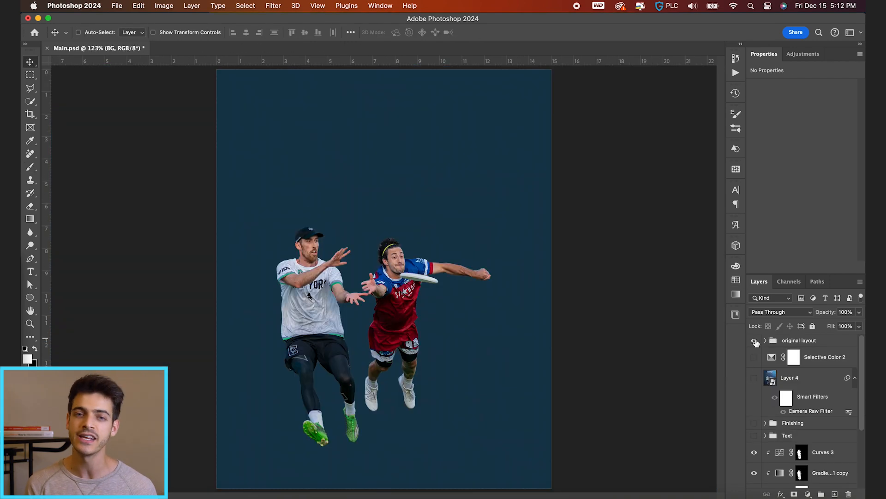
Toggle the visibility of the original layout group to compare the flat version with the lit composite.
click(754, 340)
click(754, 340)
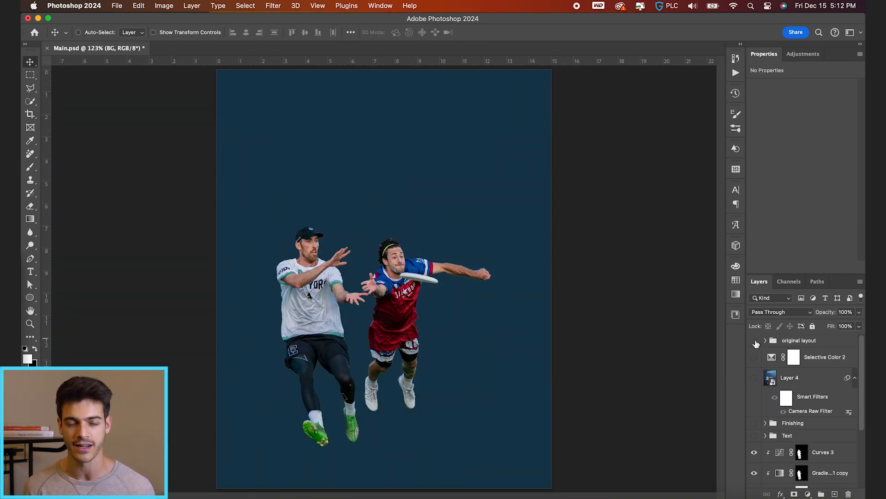
click(754, 340)
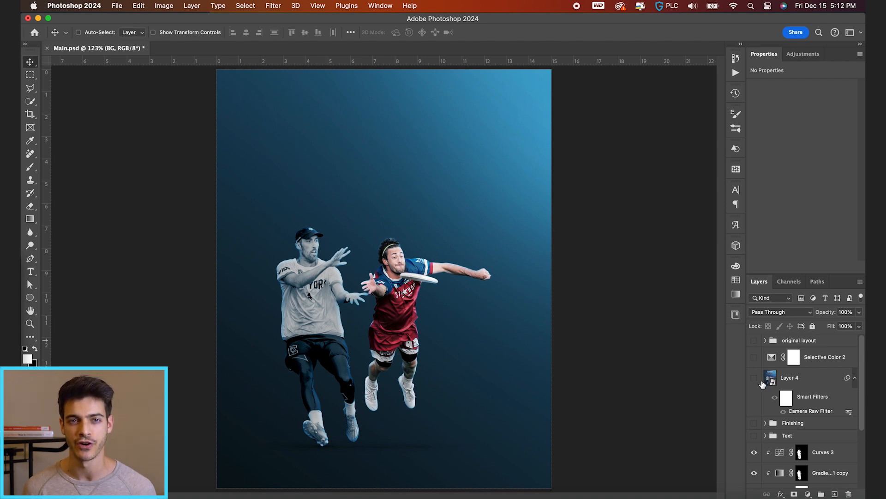
Add a Gradient Overlay to the background color in Layer 2, using the black-to-white gradient from the Basics presets.
scroll(762, 386, down, 3)
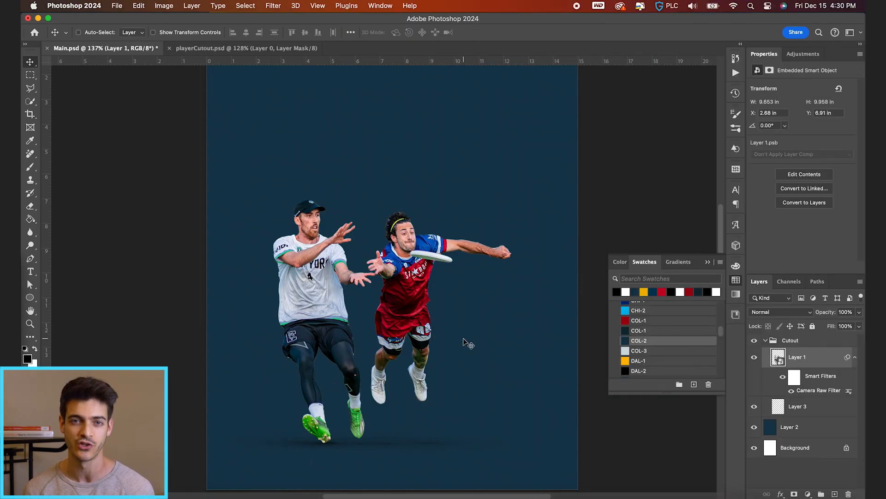
scroll(465, 340, down, 1)
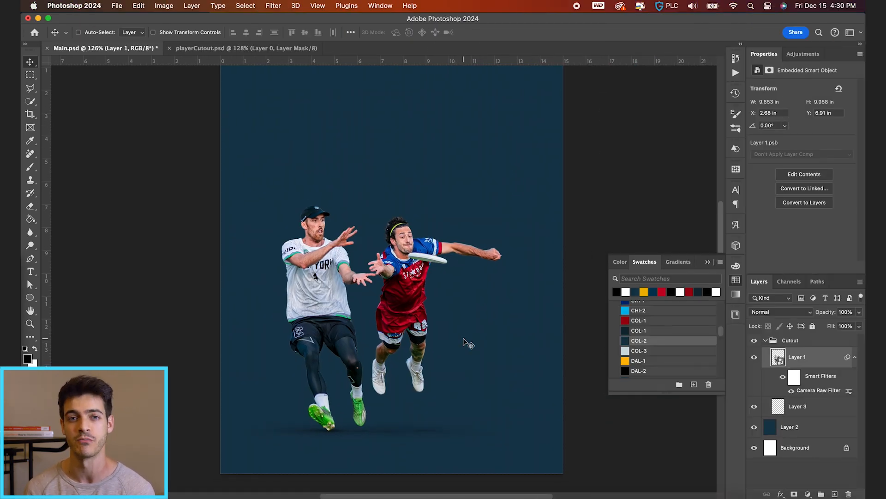
click(778, 432)
click(780, 493)
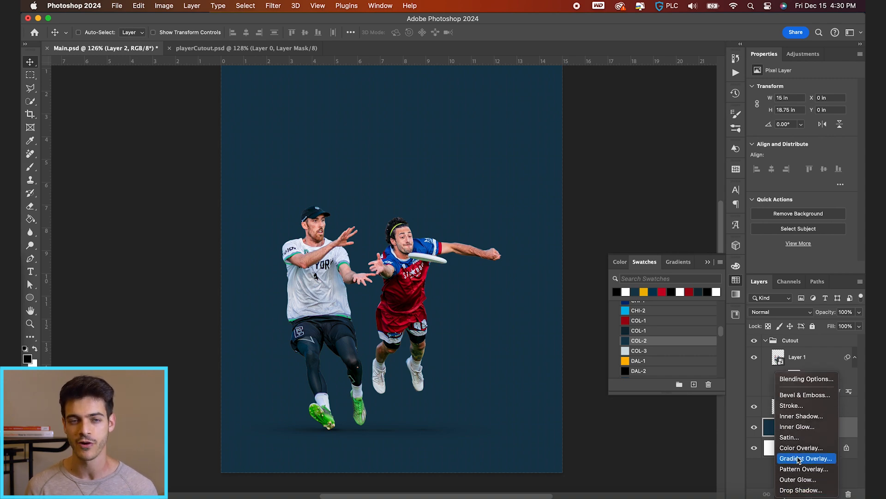
click(799, 458)
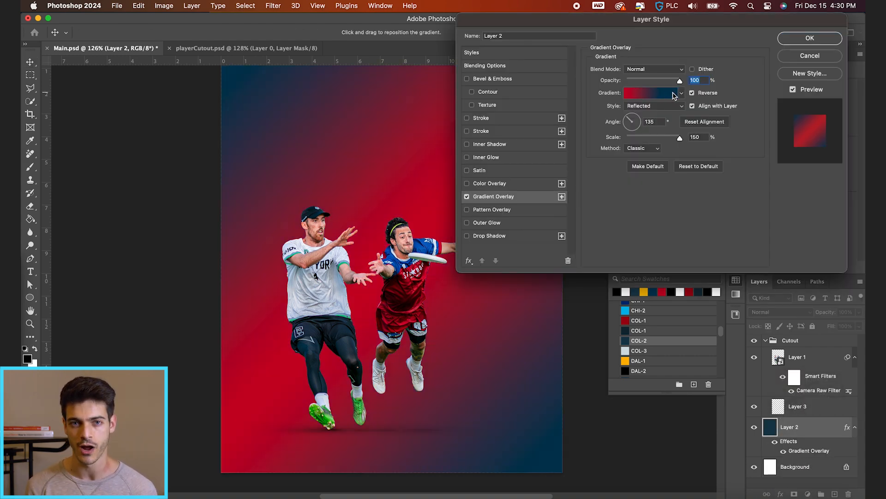
click(681, 94)
click(615, 49)
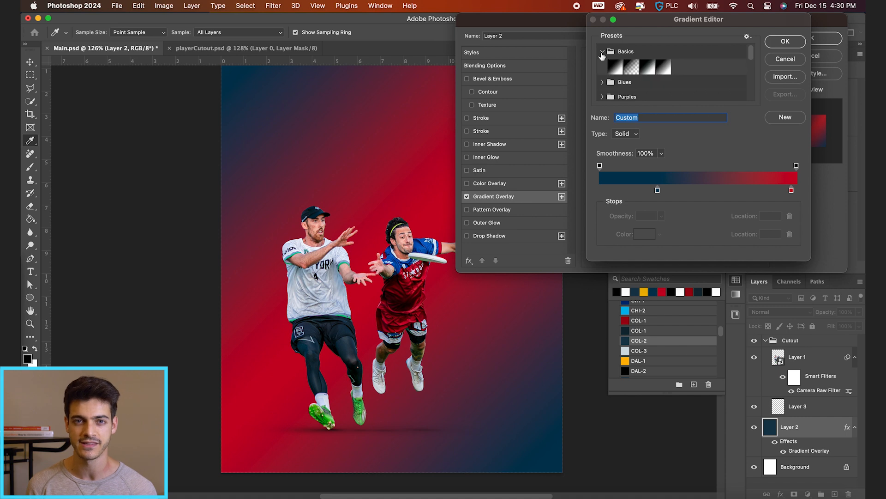
click(647, 67)
click(667, 70)
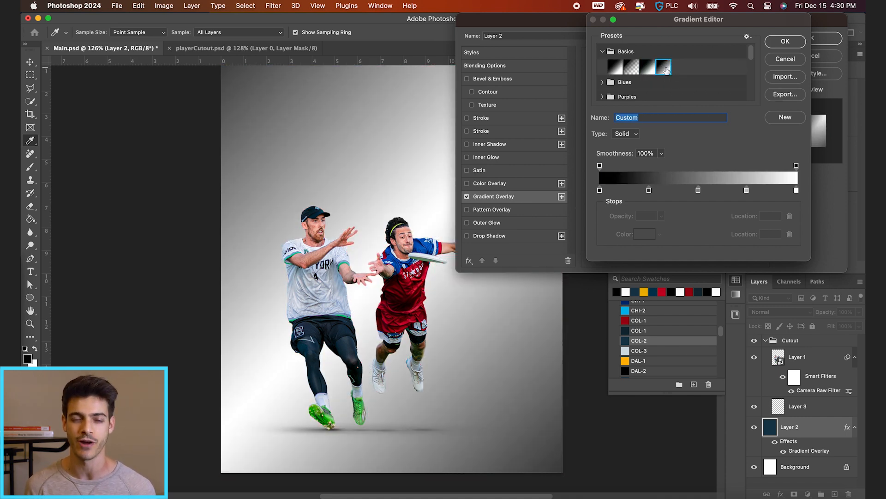
click(649, 68)
key(Return)
Make Layer 2's gradient overlay Linear at a 54° angle, turn off Reverse, and set its blend mode to Overlay.
click(643, 106)
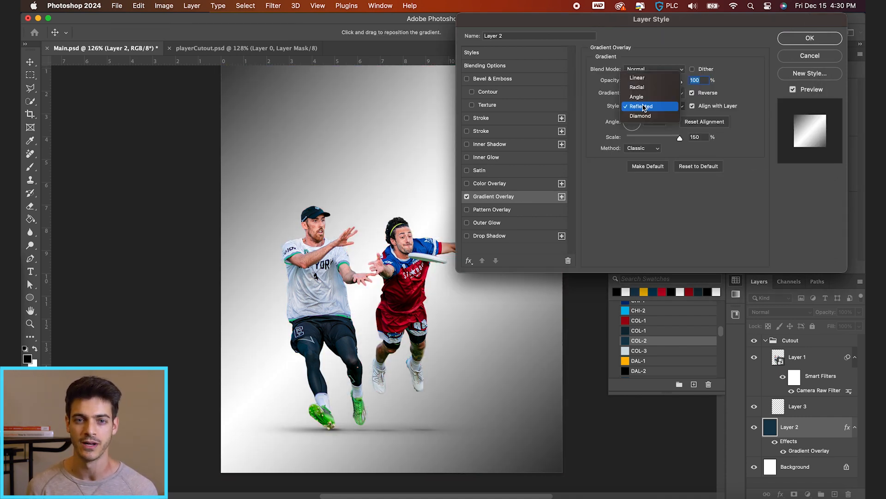
click(645, 78)
click(638, 117)
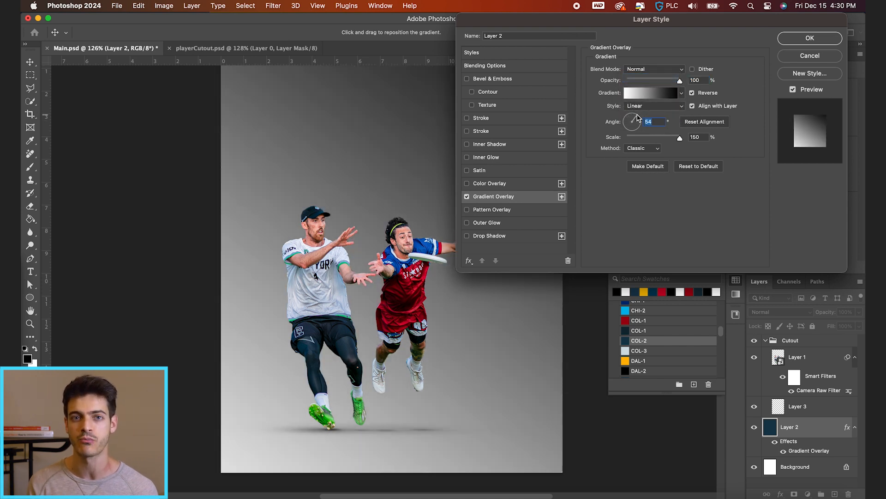
click(704, 93)
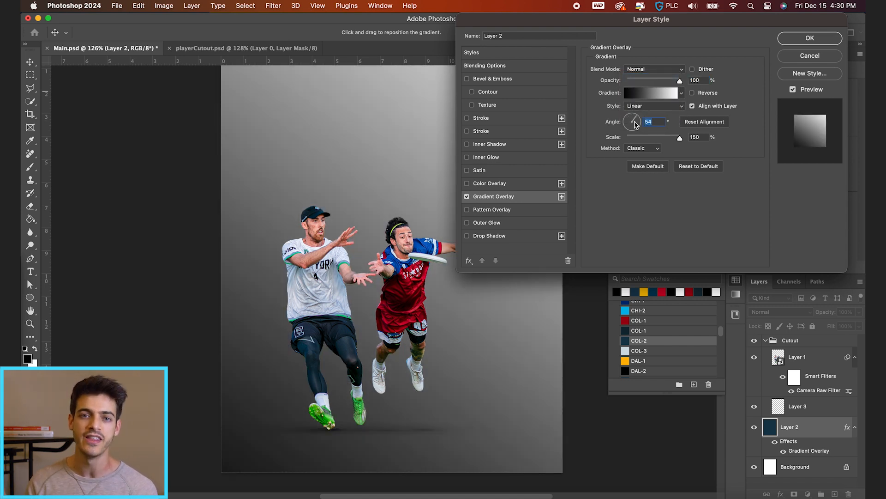
click(672, 69)
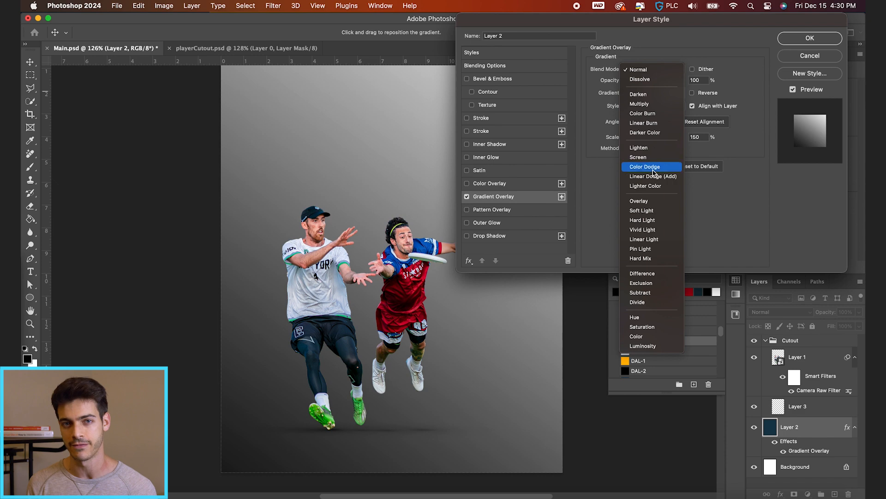
click(650, 200)
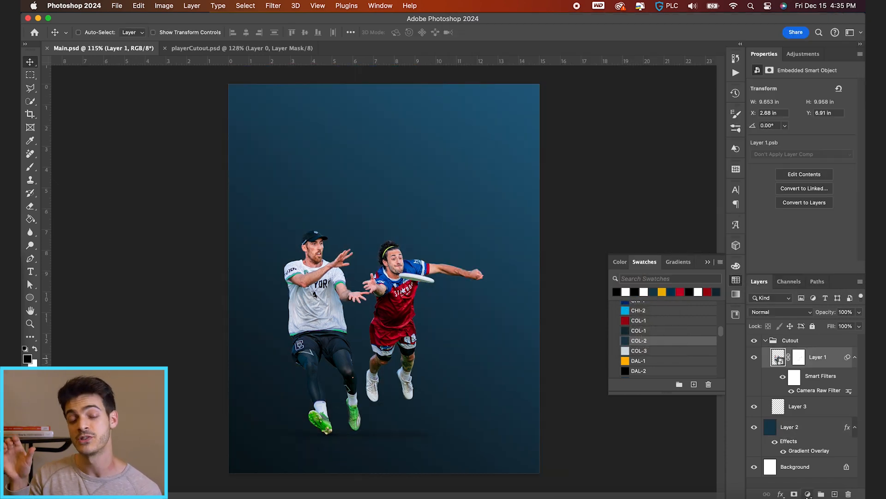
Brighten Layer 1 with a clipped Curves adjustment, then invert its mask to black and ready a white brush.
drag(817, 144, 817, 133)
click(810, 357)
key(ctrl+i)
key(b)
key(x)
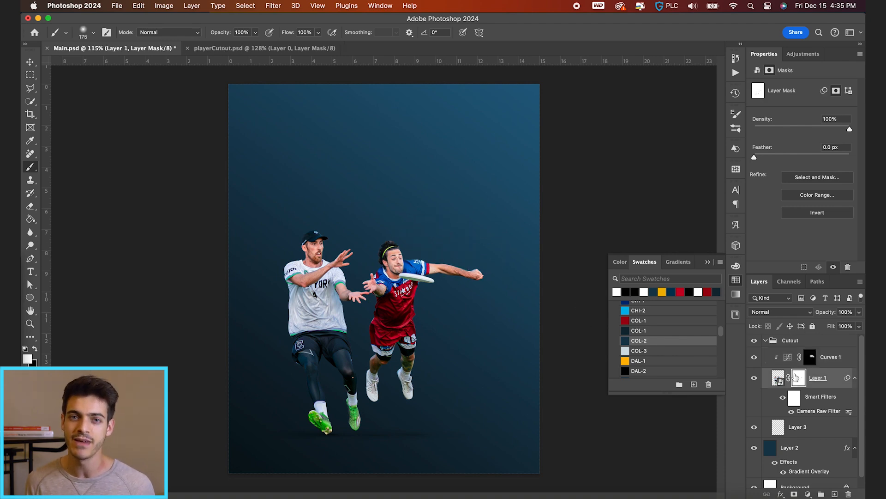
click(802, 378)
key([)
key([)
key([)
key([)
key([)
key([)
key([)
key([)
key([)
key([)
key([)
key([)
key([)
key([)
key([)
key([)
key([)
key([)
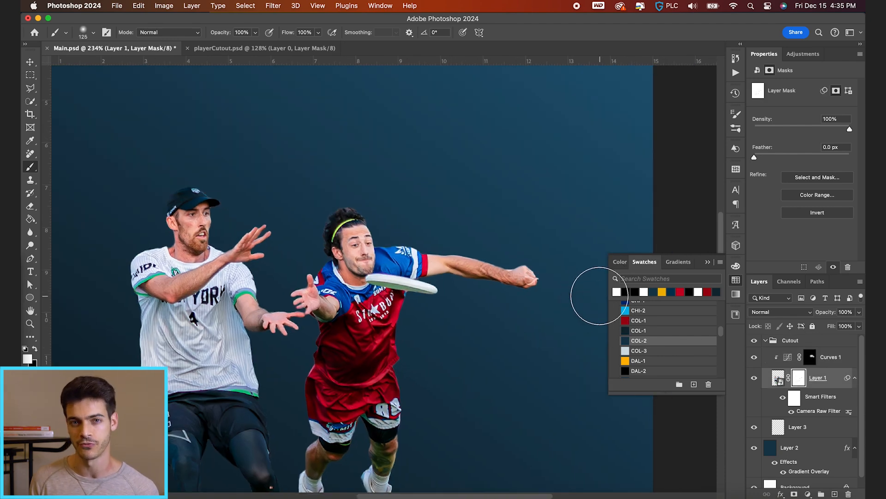
key(x)
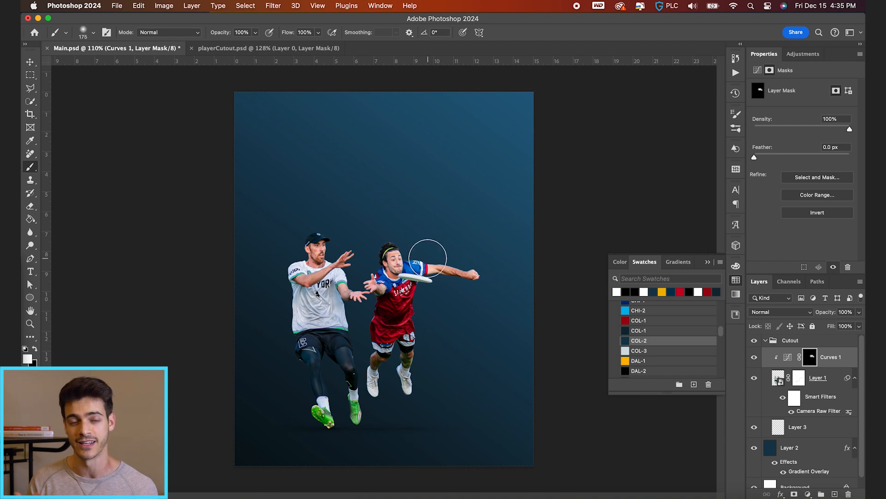
Paint highlights on the light-facing sides of both players in the Curves 1 mask with a 70 px brush.
key(bracketleft)
key(bracketleft)
key(bracketleft)
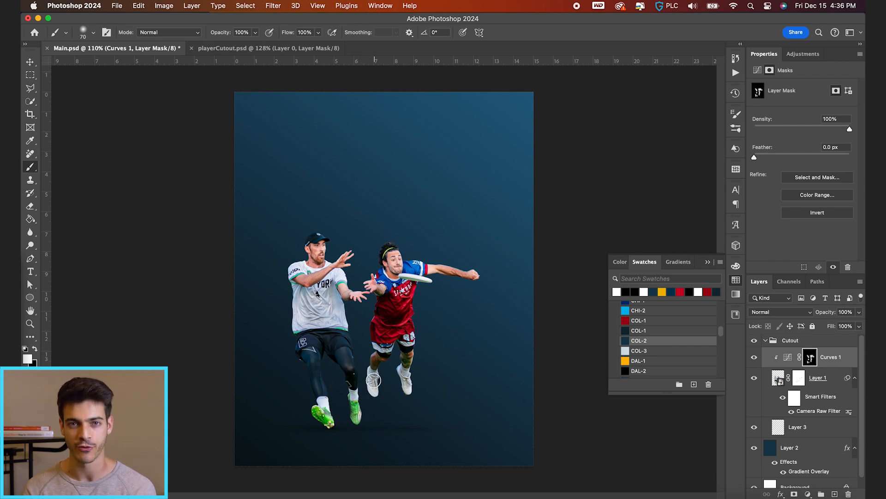
Make a clipped copy of Curves 1, remove its mask, lower the curve to darken, and give it a black mask.
key(super+j)
key(super+alt+g)
right_click(796, 358)
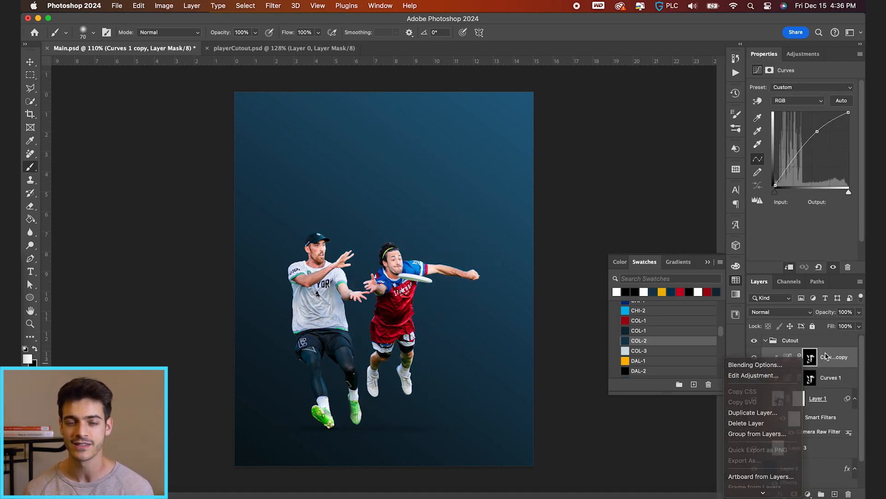
right_click(812, 355)
click(780, 373)
drag(815, 131, 822, 159)
alt+click(794, 494)
Paint shadows on both players' sides away from the light in the Curves 1 copy mask, varying the brush size.
scroll(385, 278, up, 2)
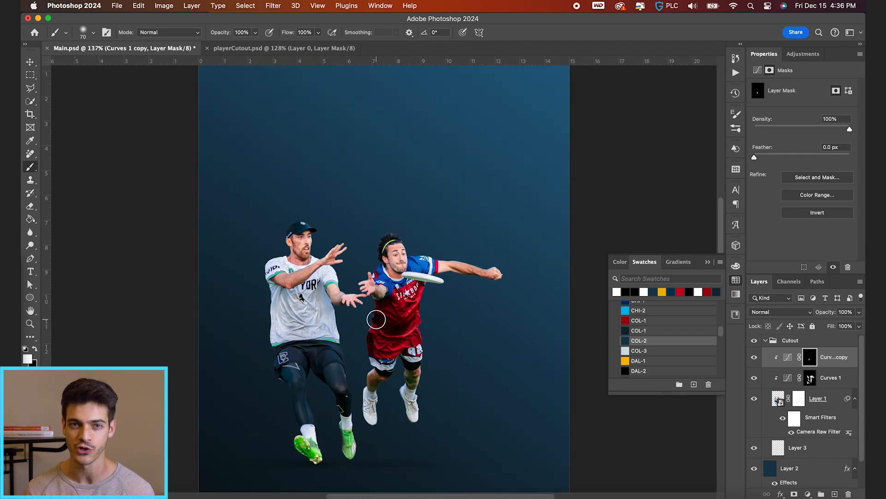
key(bracketright)
key(bracketright)
key(bracketright)
key(bracketright)
key(bracketright)
mouse_move(271, 289)
mouse_down()
mouse_move(266, 365)
mouse_move(287, 415)
mouse_move(285, 441)
mouse_move(336, 428)
mouse_move(322, 369)
mouse_up()
key(bracketleft)
key(bracketleft)
key(bracketleft)
key(bracketleft)
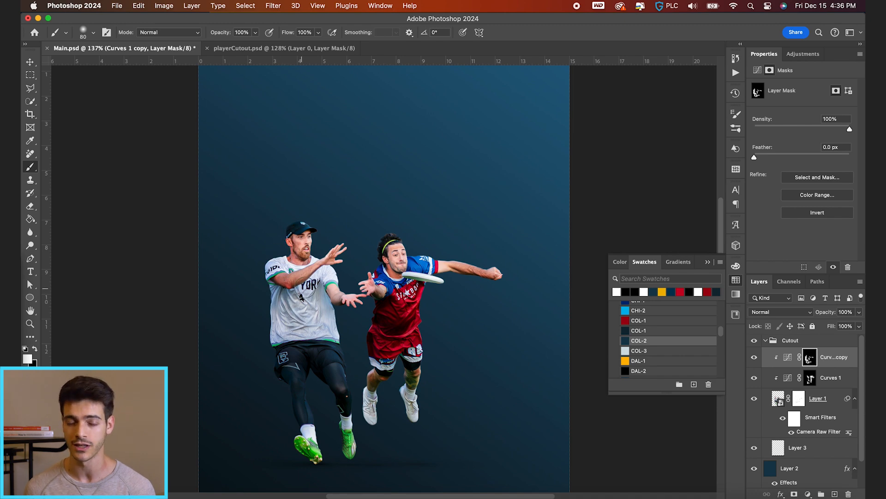
key(bracketright)
key(bracketright)
key(bracketright)
key(bracketright)
key(bracketright)
key(bracketright)
key(bracketright)
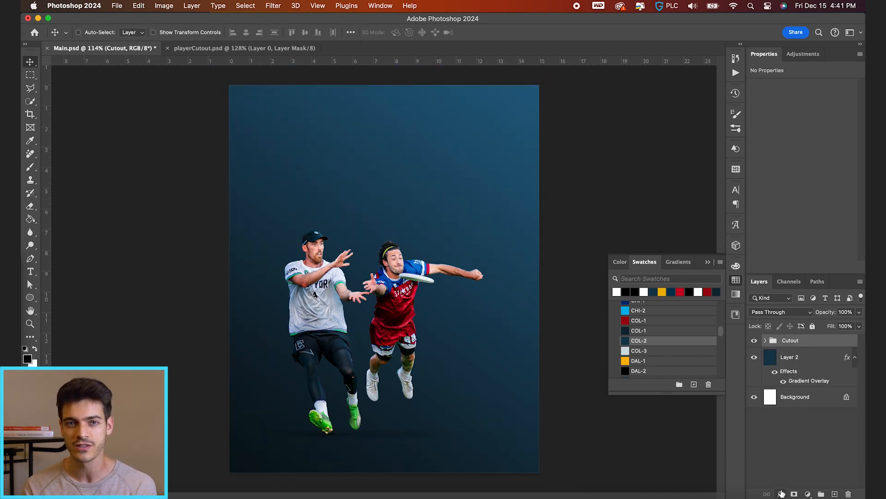
Add an Inner Glow to the Cutout group and color it a medium blue based on the COL-2 swatch.
click(780, 494)
click(793, 455)
click(615, 104)
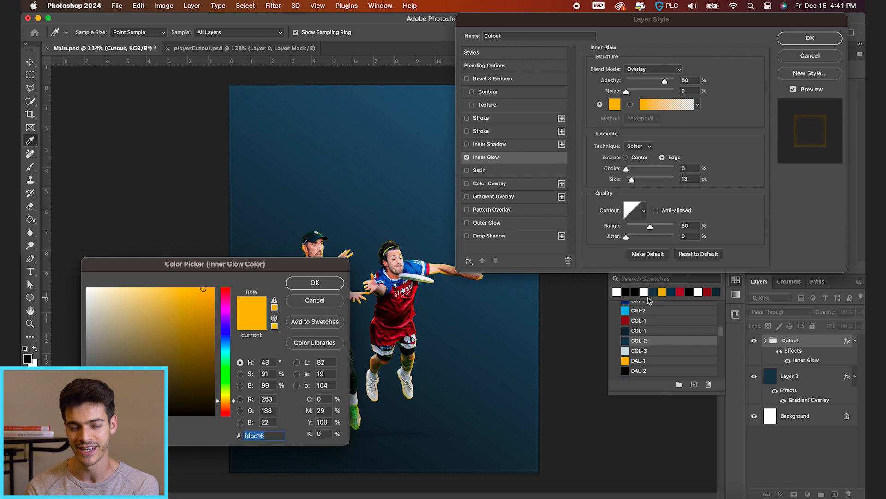
click(629, 339)
drag(168, 336, 167, 327)
key(Return)
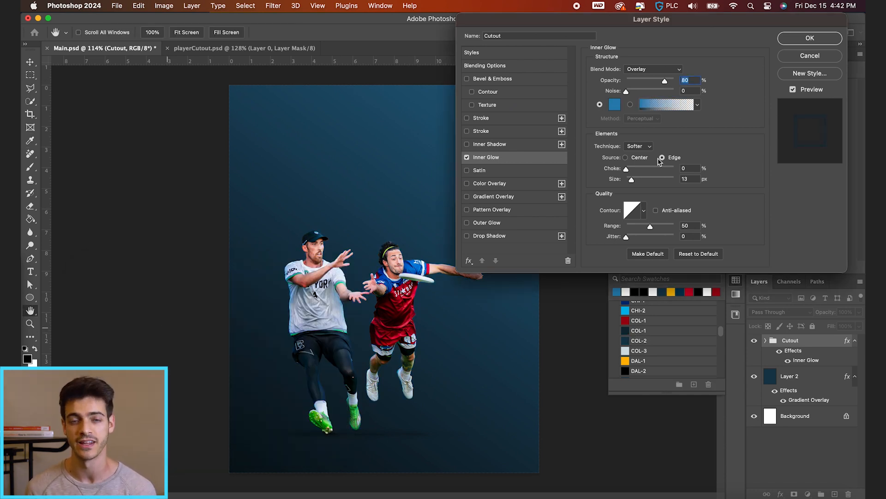
Compare the inner glow on and off, and set its size to 18 px and its opacity to 66%.
click(635, 180)
drag(665, 81, 741, 80)
click(466, 157)
click(466, 157)
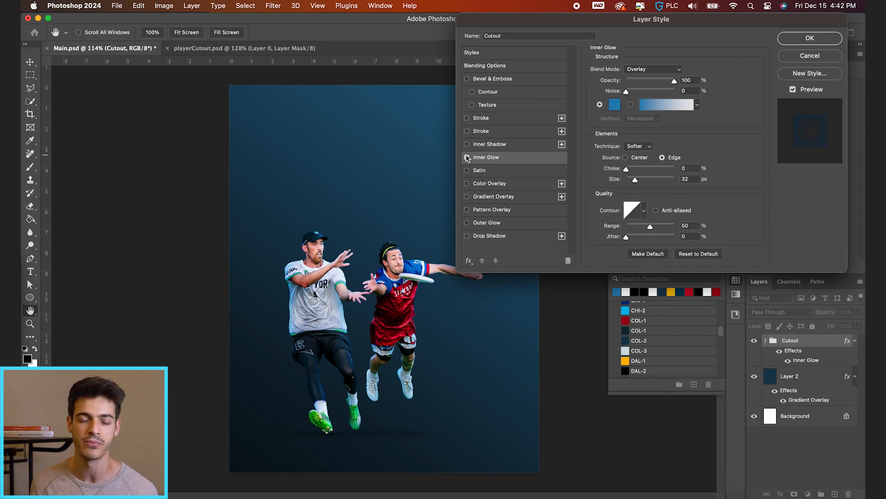
click(634, 181)
drag(674, 81, 658, 82)
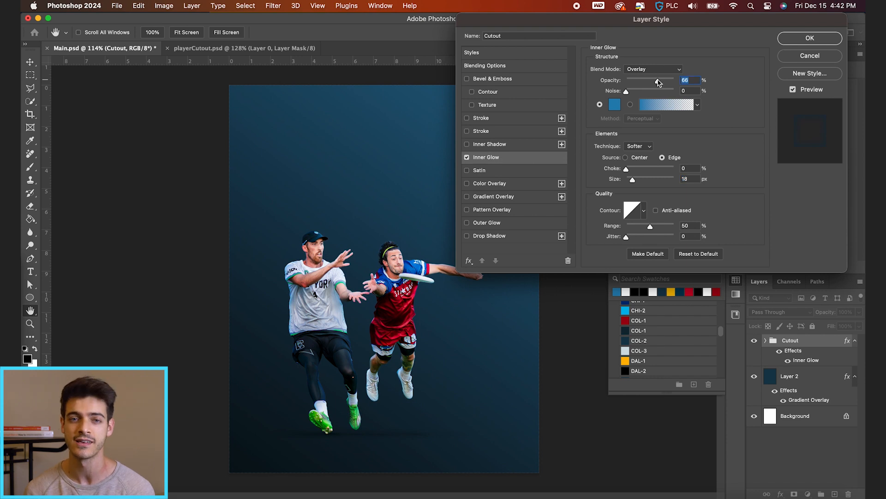
Add an Inner Shadow to the Cutout group with a 48° angle, 11 px distance, 9 px size and 55% opacity.
click(497, 143)
drag(638, 97, 628, 115)
mouse_move(657, 84)
mouse_down()
mouse_move(676, 85)
mouse_move(660, 85)
mouse_up()
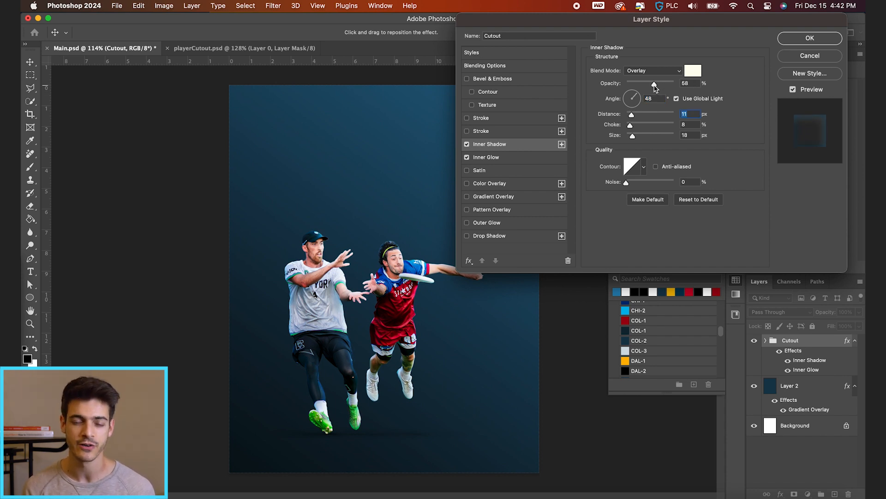
drag(632, 135, 630, 135)
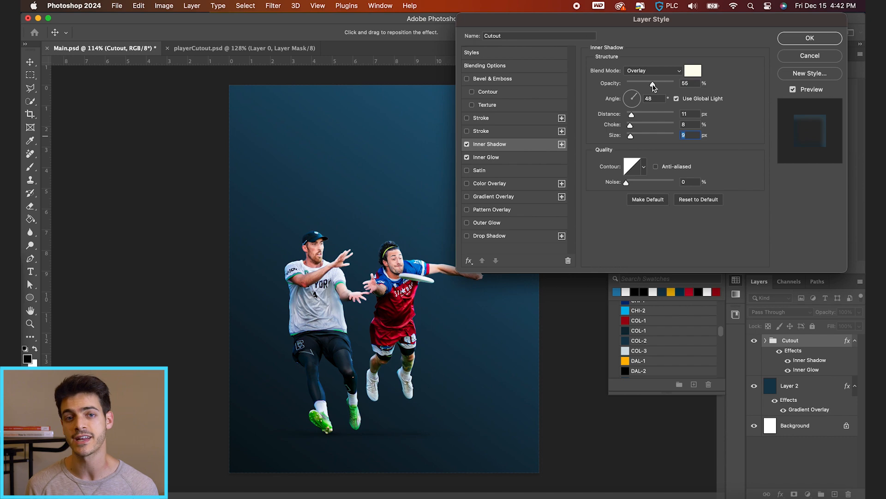
Change the inner shadow color to light blue and apply the Cutout group's layer style.
click(692, 70)
click(229, 341)
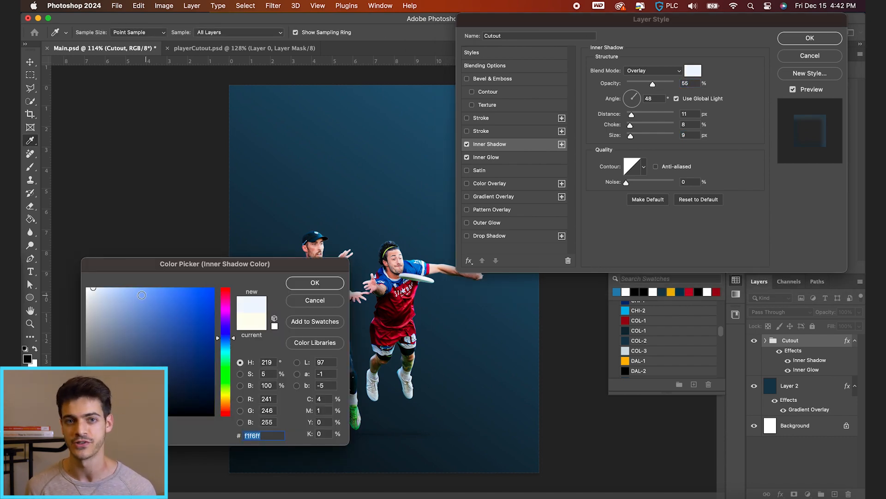
click(122, 292)
key(Return)
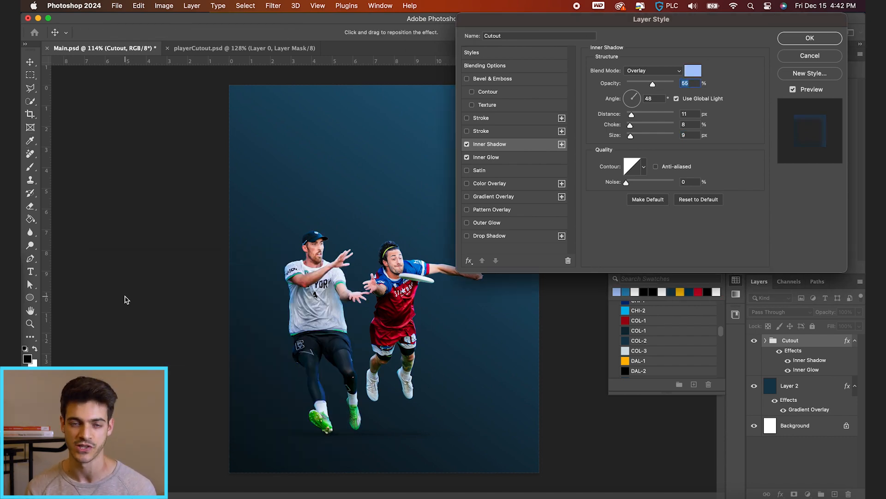
key(Return)
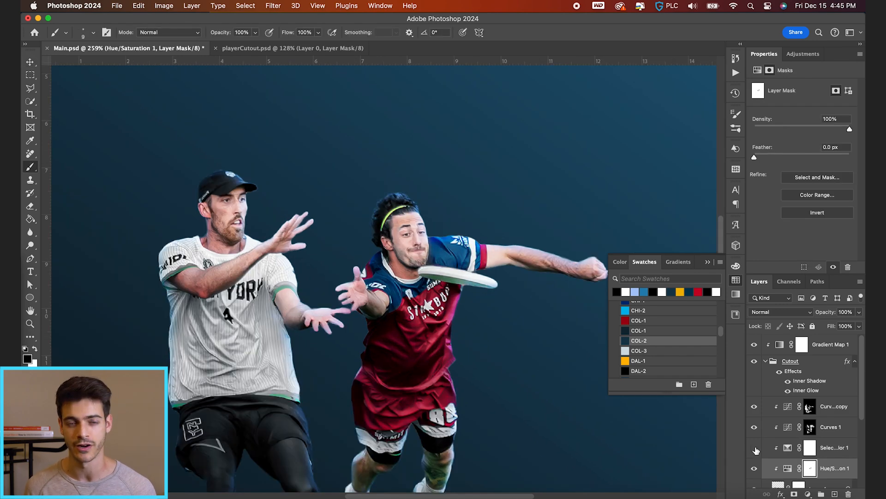
Set the Cutout group's inner shadow to 28% opacity and change its color to white (ffffff).
click(755, 448)
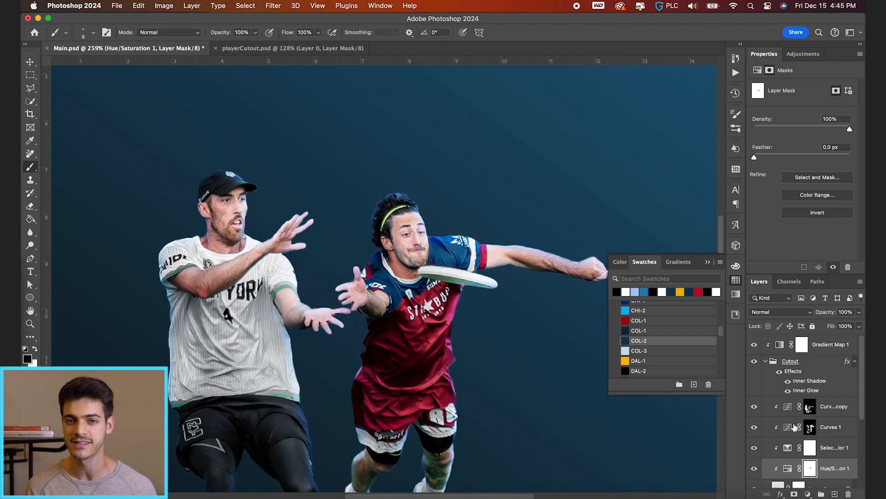
key(v)
key(super+minus)
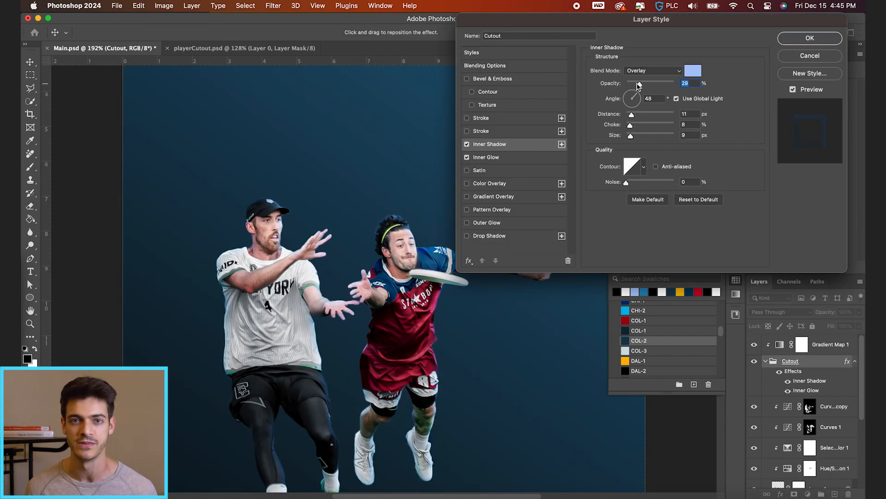
click(695, 74)
drag(118, 300, 47, 258)
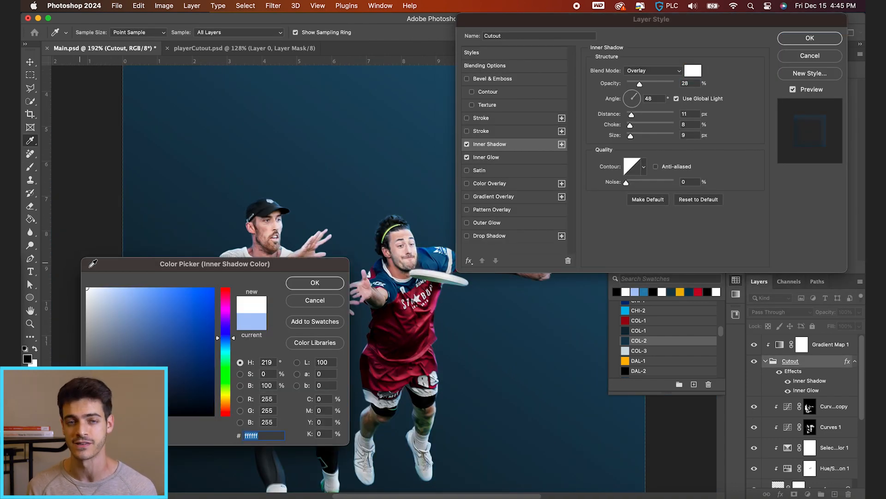
key(Return)
key(Return)
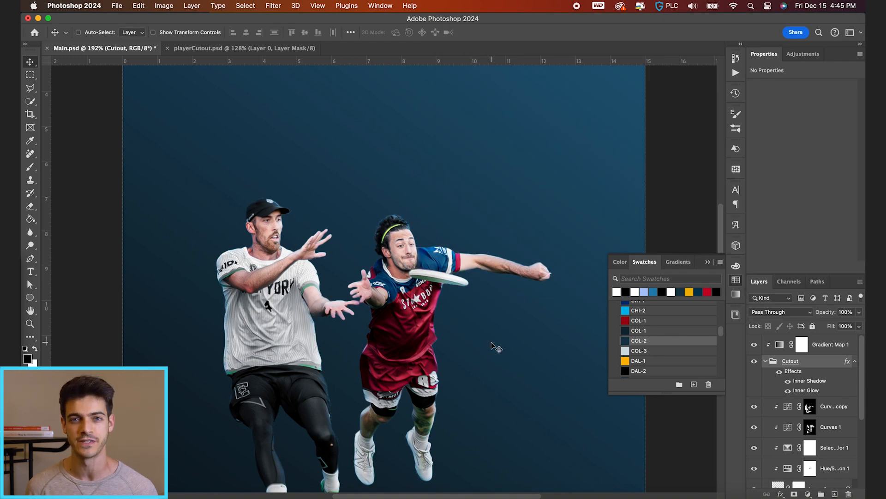
Set the black value of the cyans to -28% in the Selective Color 1 adjustment.
scroll(492, 343, down, 6)
scroll(491, 343, up, 1)
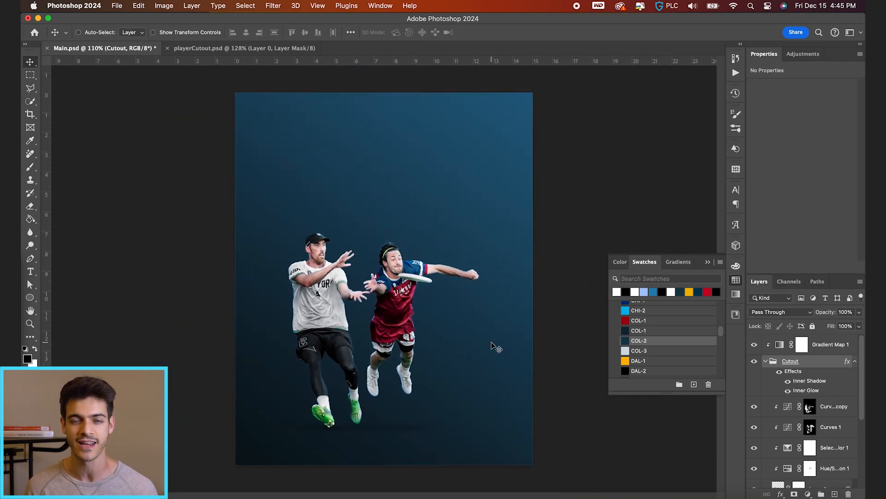
click(788, 448)
drag(798, 178, 788, 178)
Adjust the reds in the Selective Color 1 adjustment to cyan -26%, yellow +4% and black +2%.
click(813, 98)
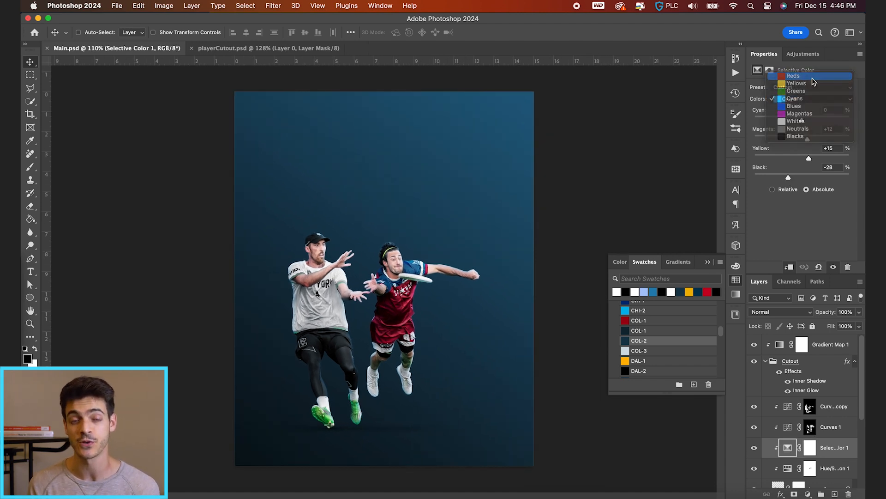
click(813, 79)
scroll(377, 331, up, 3)
scroll(377, 331, down, 1)
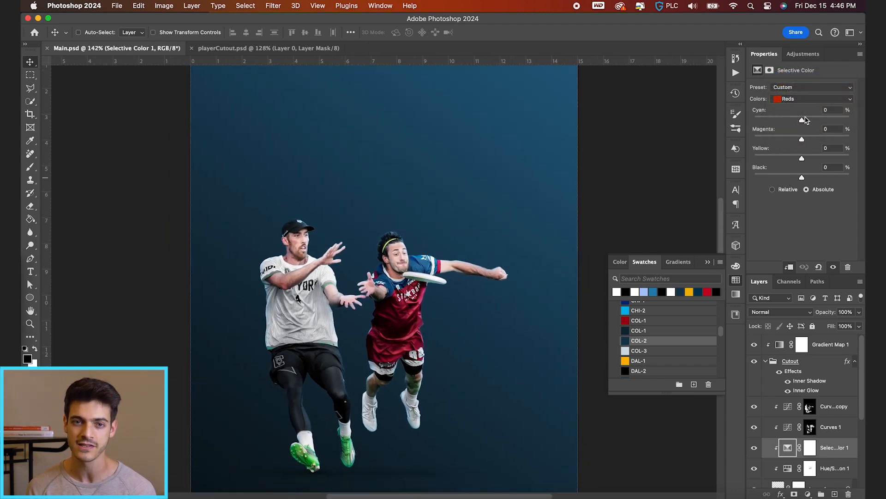
drag(785, 122, 792, 119)
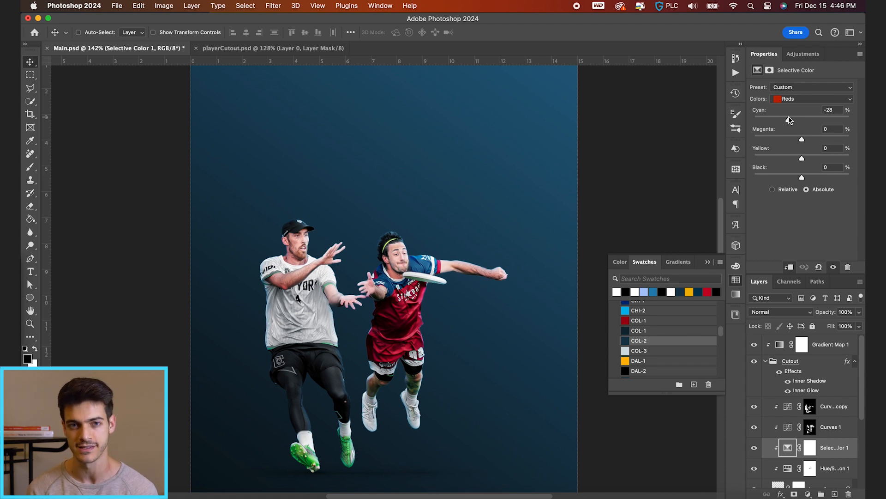
drag(810, 159, 796, 159)
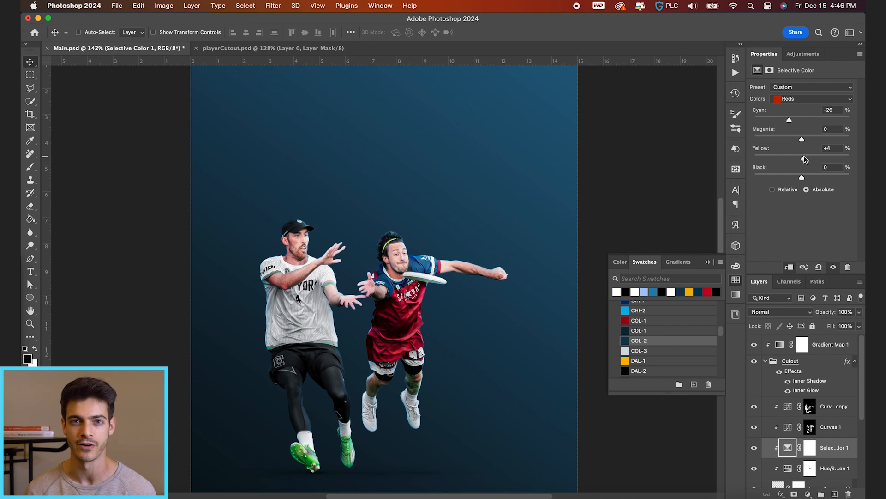
drag(805, 178, 811, 180)
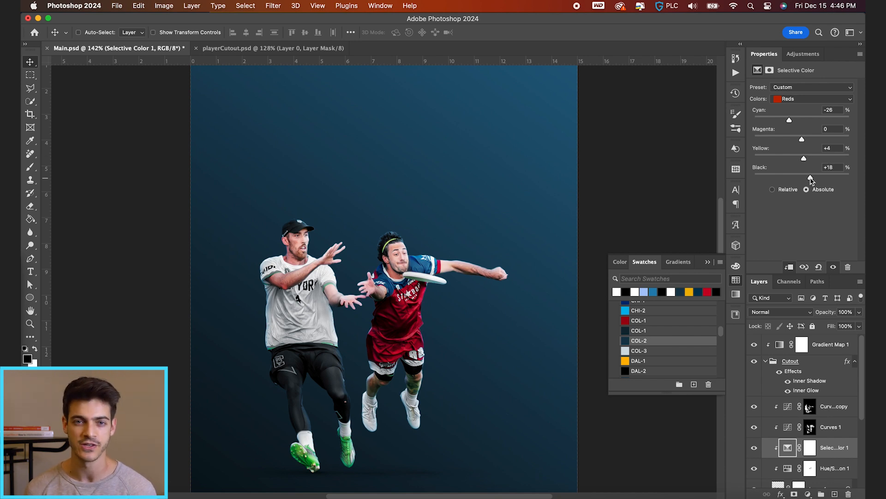
drag(811, 181, 804, 181)
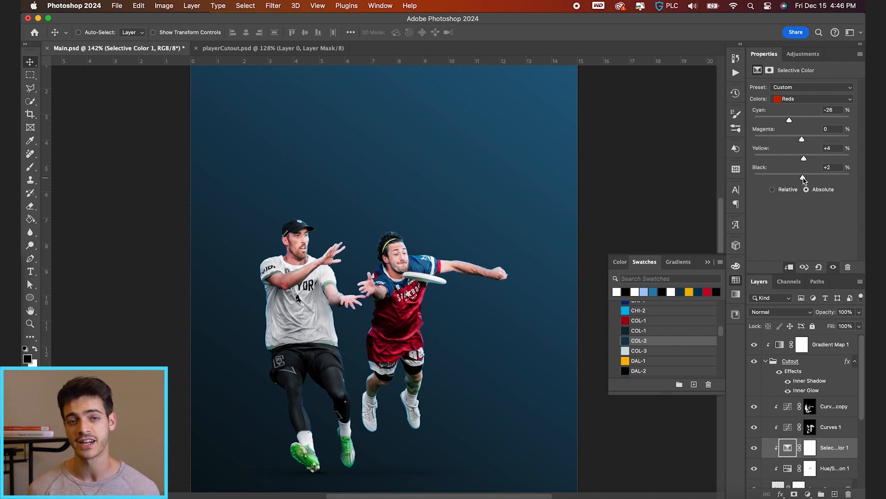
scroll(435, 360, down, 4)
scroll(435, 360, up, 2)
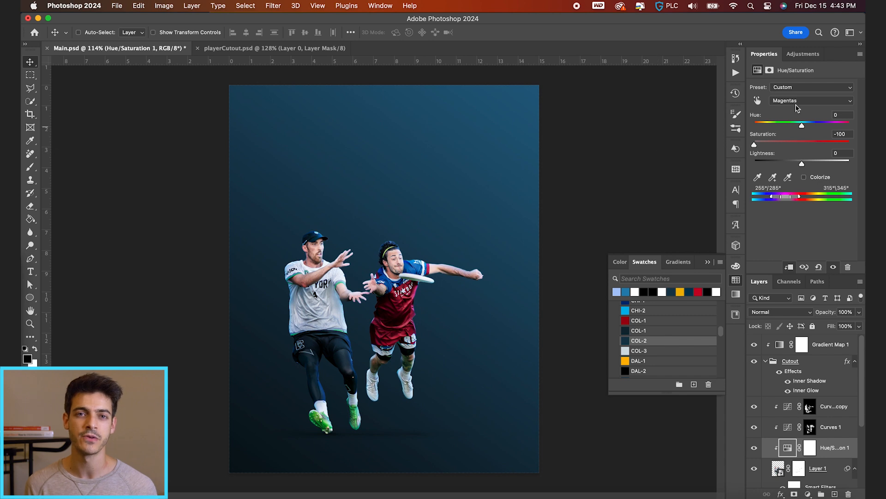
Set the saturation of both the blues and the cyans to -100 in the Hue/Saturation 1 adjustment.
click(811, 100)
click(784, 88)
drag(802, 146, 679, 148)
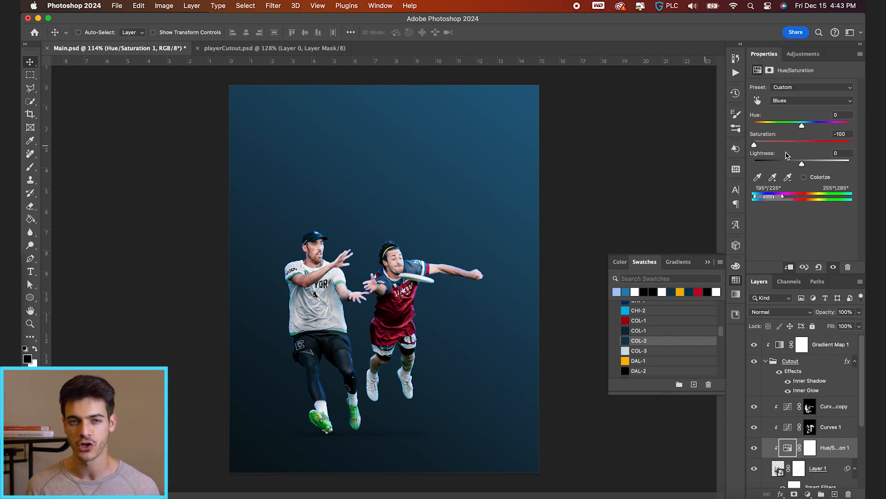
click(821, 100)
click(817, 91)
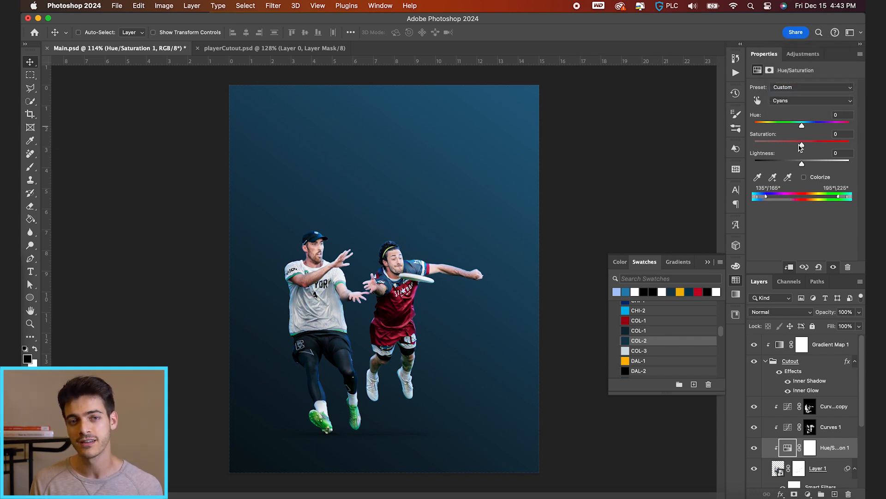
drag(800, 147, 741, 152)
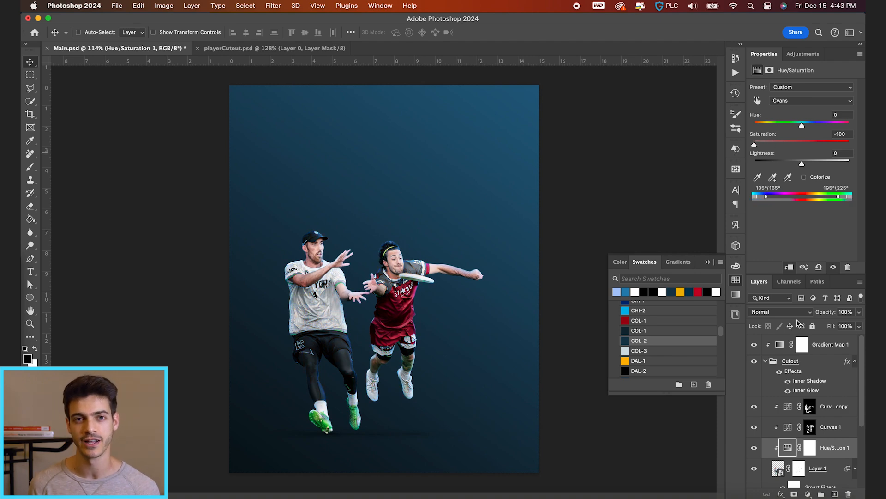
Paint on the Hue/Saturation 1 mask with the Brush to restore the blue in the maroon-shirted player's jersey.
click(810, 451)
scroll(396, 283, up, 5)
key(b)
drag(287, 33, 708, 184)
scroll(708, 185, up, 3)
key(x)
mouse_move(447, 247)
mouse_down()
mouse_move(442, 256)
mouse_move(489, 236)
mouse_move(489, 267)
mouse_up()
key(bracketleft)
key(bracketleft)
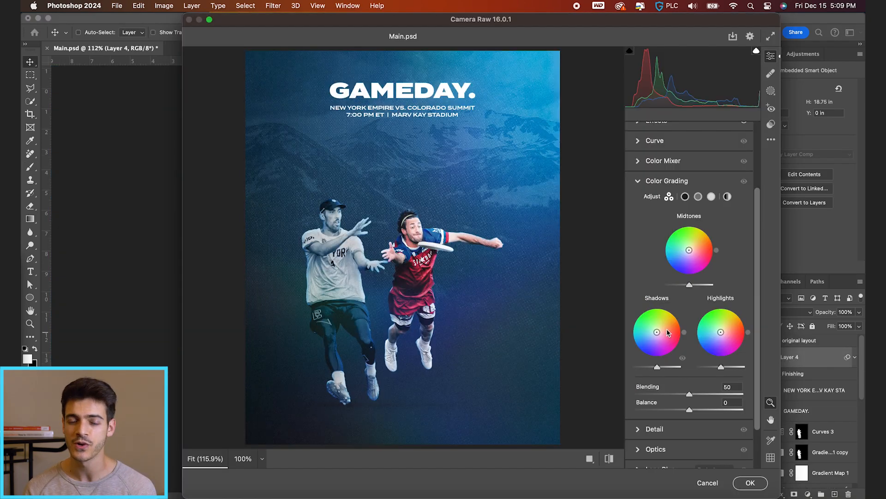
Tint the shadows slightly toward blue-violet in Camera Raw's Color Grading.
drag(657, 332, 657, 334)
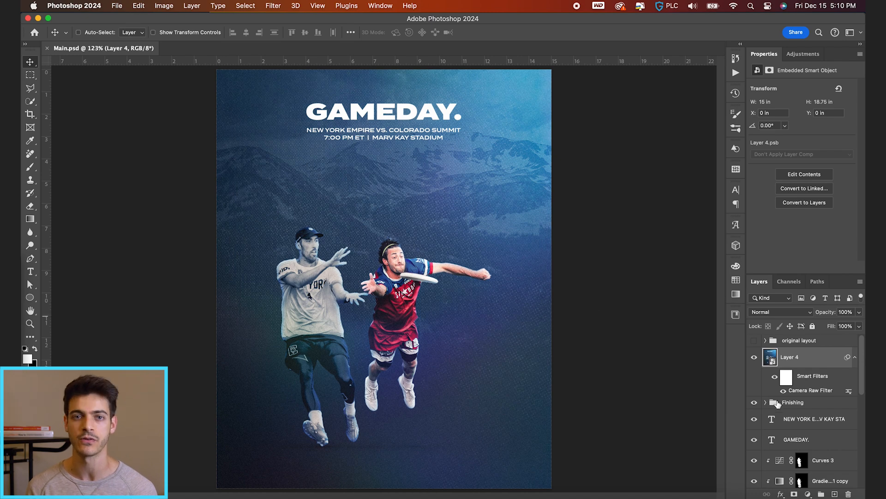
Add a Selective Color adjustment above Layer 4 and set its reds to cyan +15%, magenta +3% and black -11%.
click(808, 493)
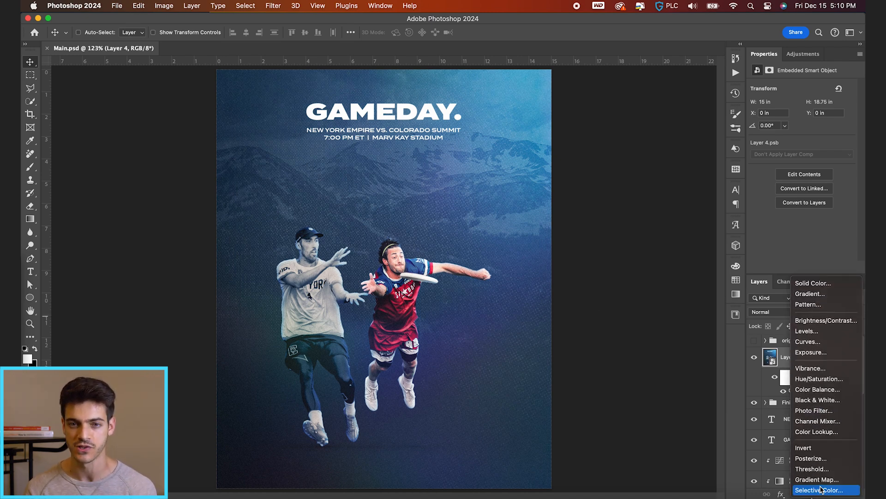
click(821, 490)
mouse_move(801, 120)
mouse_down()
mouse_move(823, 120)
mouse_move(811, 121)
mouse_up()
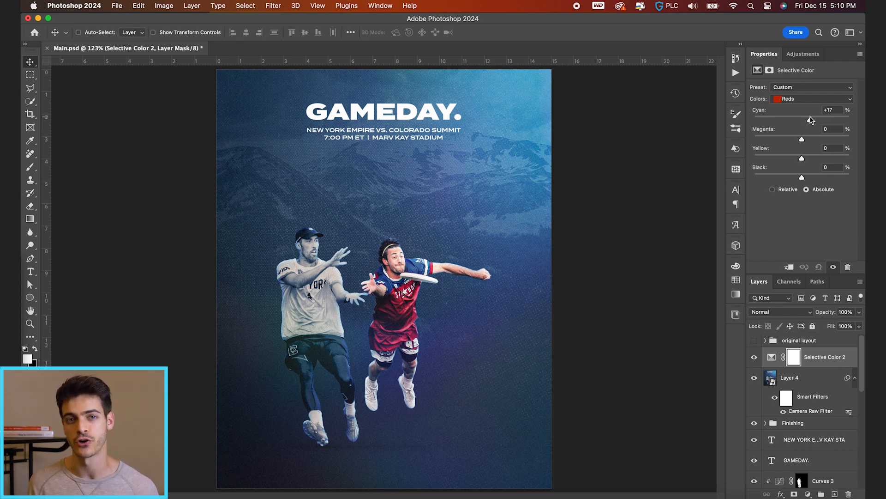
drag(802, 138, 797, 140)
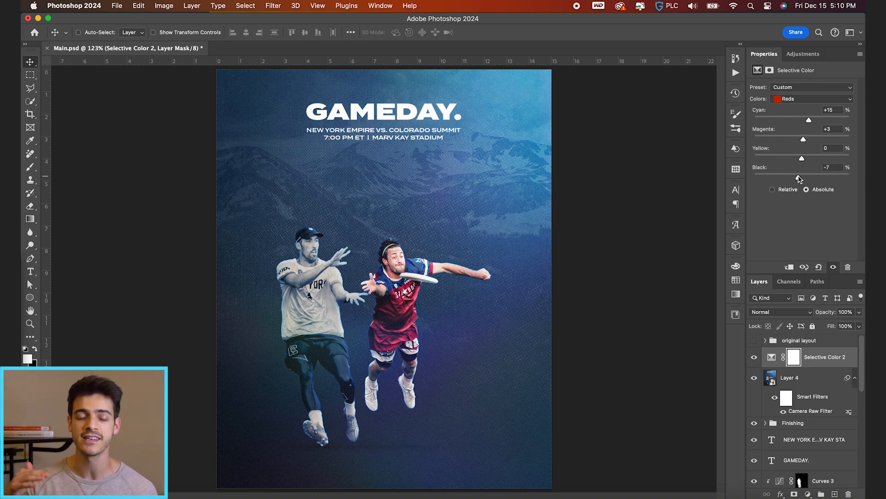
mouse_move(800, 180)
mouse_down()
mouse_move(778, 179)
mouse_move(803, 180)
mouse_up()
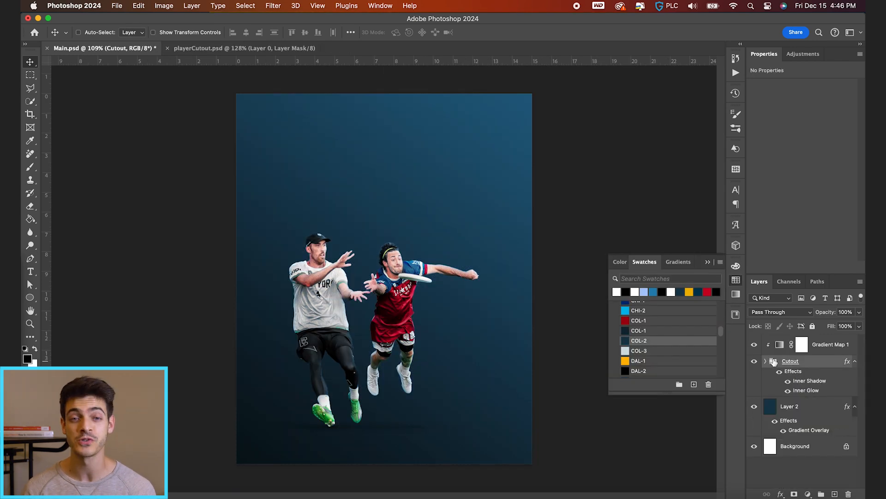
Duplicate the Gradient Map 1 adjustment and set the copy to 100% opacity.
click(780, 349)
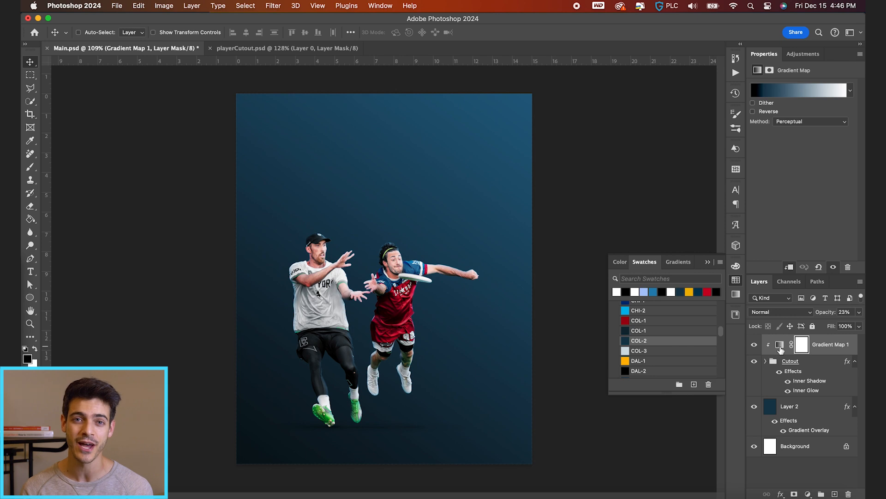
key(super+j)
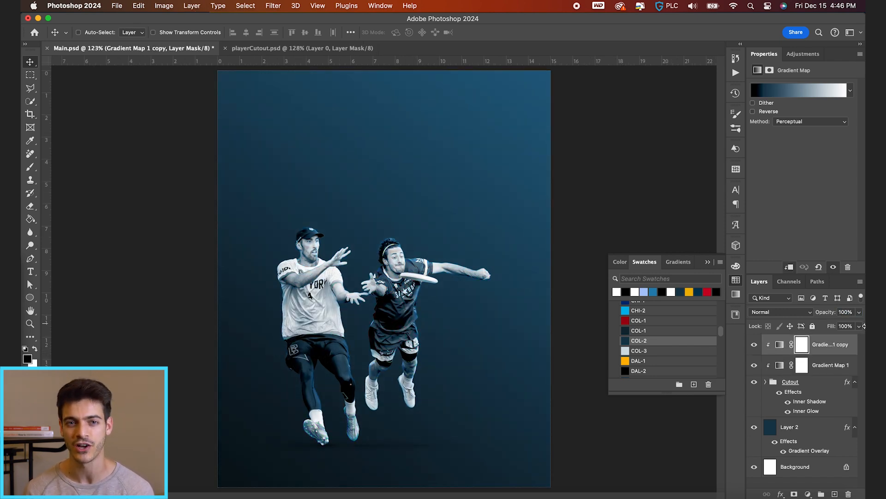
click(803, 91)
drag(602, 191, 628, 191)
key(super+z)
key(Return)
Invert the Gradient Map 1 copy's mask and brush the gradient map in over the white-shirted player's legs and shorts.
key(super+i)
key(b)
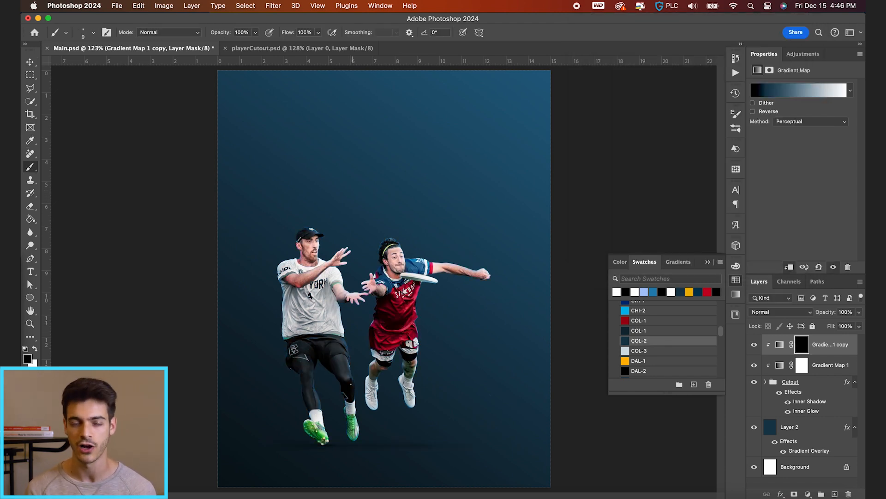
mouse_move(350, 413)
mouse_down()
mouse_move(351, 443)
mouse_move(315, 409)
mouse_up()
mouse_move(341, 375)
mouse_down()
mouse_move(339, 319)
mouse_move(354, 307)
mouse_up()
key(super+plus)
ctrl+alt+drag(359, 342, 359, 361)
key(super+plus)
mouse_move(334, 328)
mouse_down()
mouse_move(296, 337)
mouse_move(274, 327)
mouse_move(257, 279)
mouse_move(238, 295)
mouse_up()
Resize the brush and paint the copied gradient map in over the white-shirted player's upper body.
key(super+minus)
key(shift+bracketleft)
key(bracketright)
key(bracketright)
key(bracketright)
key(bracketright)
key(bracketright)
key(bracketright)
mouse_move(328, 260)
mouse_down()
mouse_move(278, 203)
mouse_move(236, 241)
mouse_move(246, 275)
mouse_move(221, 268)
mouse_move(240, 305)
mouse_move(257, 277)
mouse_move(266, 357)
mouse_move(238, 358)
mouse_move(289, 378)
mouse_move(294, 321)
mouse_move(315, 323)
mouse_up()
Try another brush stroke on the copied gradient map's mask over the white-shirted player's shorts and undo it.
key(super+2)
click(806, 345)
key(super+2)
key(super+0)
drag(338, 346, 298, 364)
key(super+z)
click(804, 347)
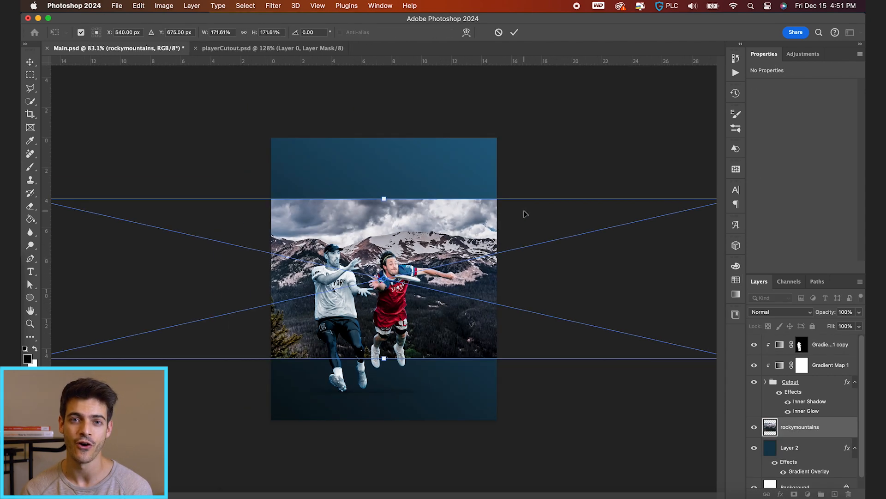
Enlarge the placed rockymountains image to about 60.75 in wide and align its top edge with the canvas.
key(super+minus)
drag(658, 215, 711, 191)
drag(604, 294, 604, 263)
key(Return)
key(super+a)
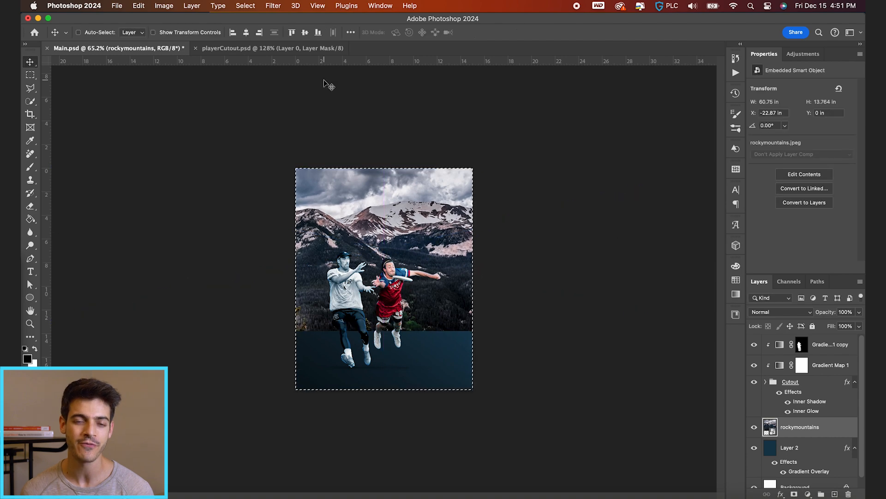
click(292, 32)
key(super+d)
key(super+0)
Set the rockymountains layer to Luminosity blending at 10% opacity.
click(781, 311)
click(785, 485)
key(1)
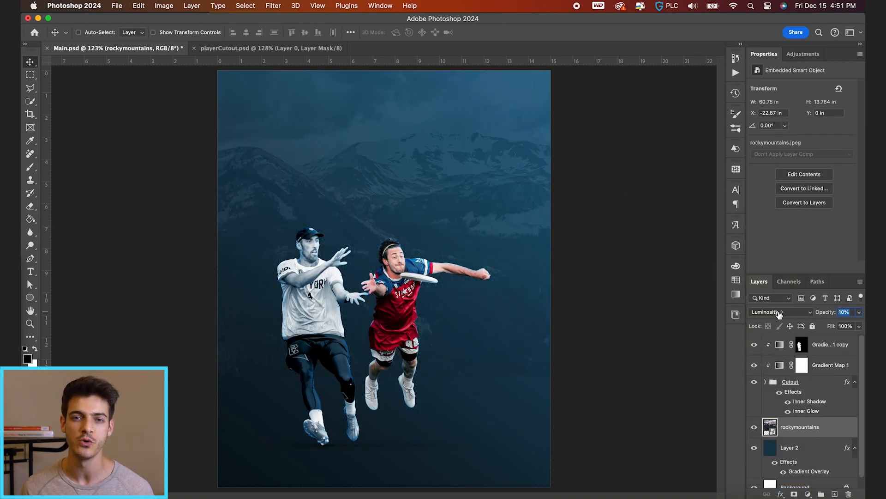
Add a mask to the rockymountains layer and fade out the image's lower part with an upward gradient.
click(794, 493)
key(g)
key(x)
key(x)
click(181, 33)
click(187, 17)
drag(386, 376, 383, 290)
key(v)
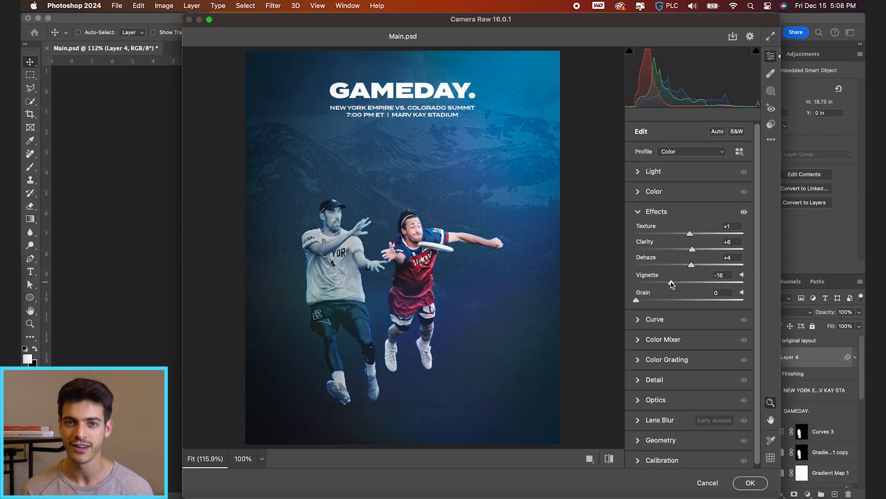
Set the Camera Raw vignette to -17 and grain to 25, and raise the exposure and contrast slightly.
drag(670, 283, 659, 304)
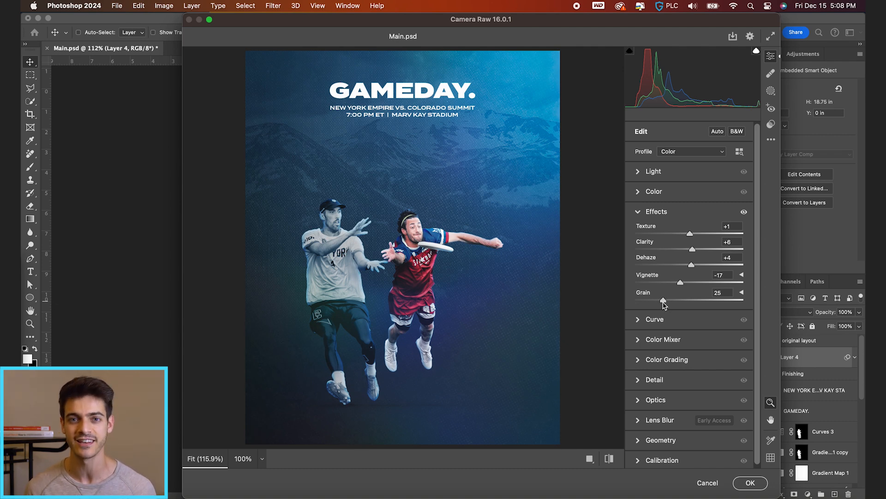
click(648, 174)
drag(690, 196, 694, 210)
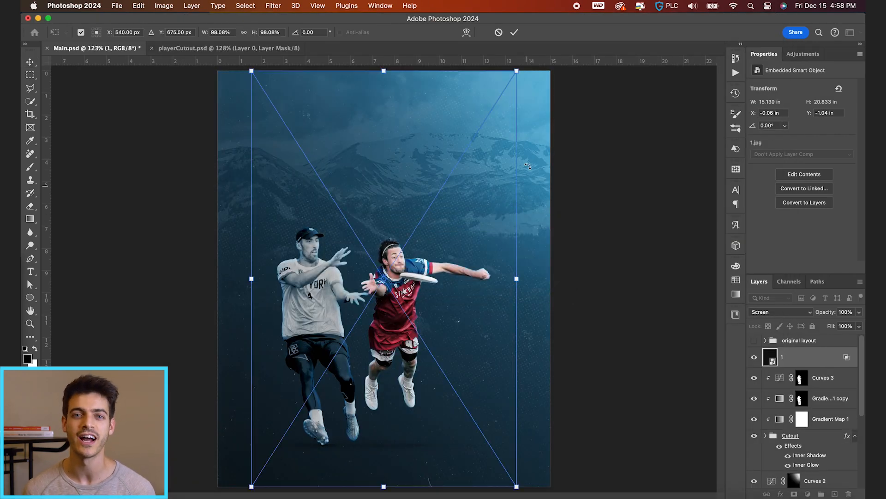
Commit the placed 1.jpg texture, set it to Screen blending and lower its fill.
key(Return)
click(780, 312)
click(775, 401)
drag(831, 326, 797, 328)
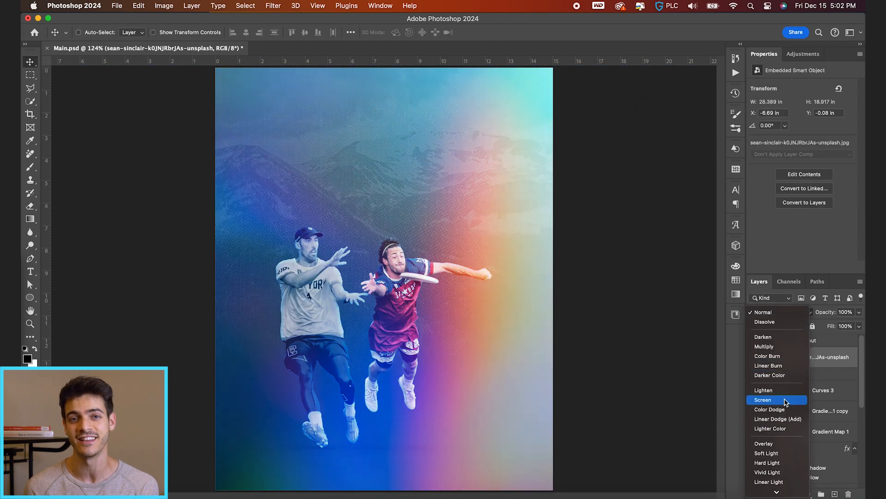
Set the Unsplash color image to Screen blending and adjust its Blend If range.
click(785, 399)
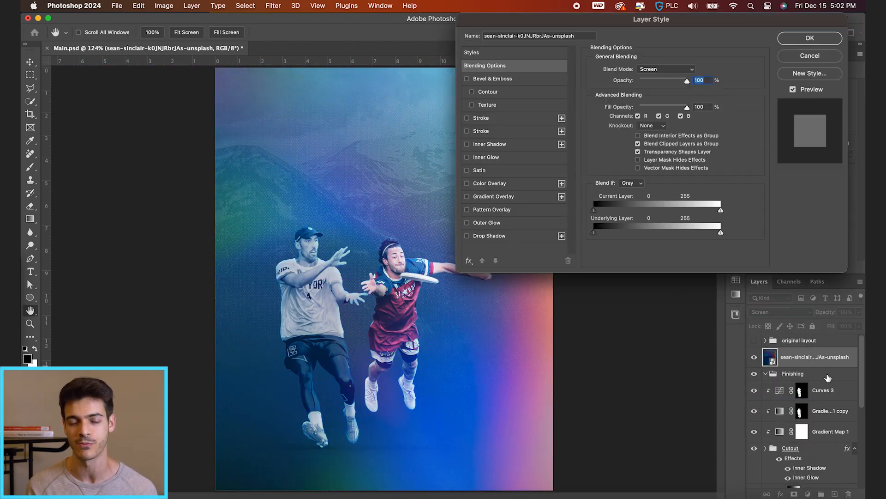
mouse_move(612, 214)
mouse_down()
mouse_move(646, 215)
mouse_move(595, 214)
mouse_up()
key(Return)
Add a Hue/Saturation adjustment over the Unsplash color image and shift its hue and saturation.
click(808, 493)
click(816, 383)
drag(801, 126, 784, 144)
Move the Unsplash color image until its left edge meets the canvas's left edge, and open its transform options.
drag(624, 323, 690, 323)
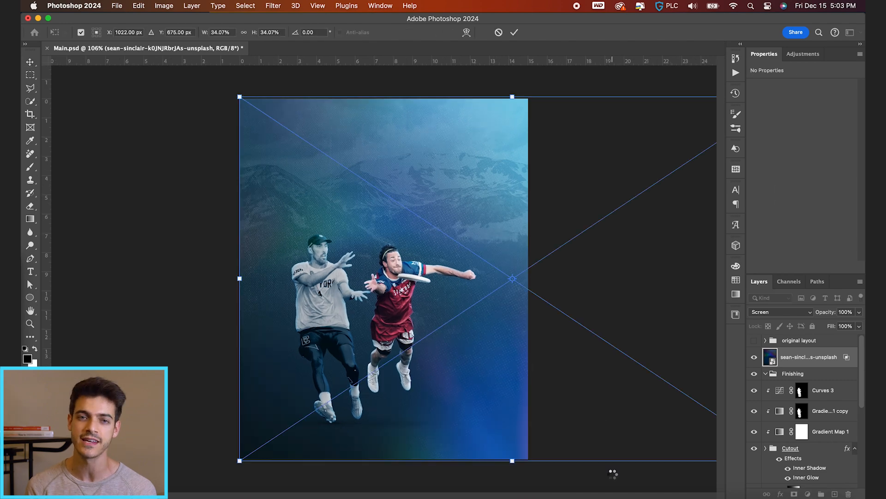
click(138, 6)
mouse_move(184, 237)
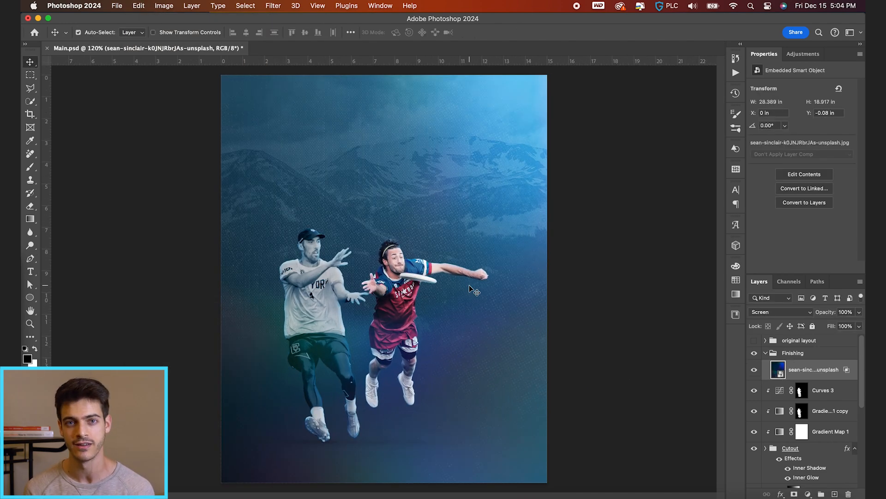
Add a Color Lookup adjustment above the Unsplash color image, browse the 3D LUTs and set its opacity to 60%.
key(Delete)
click(808, 493)
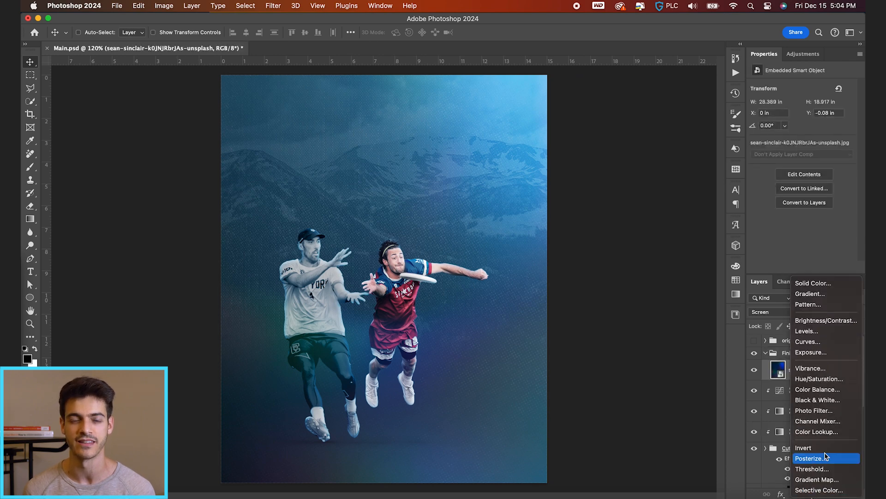
click(814, 457)
click(823, 87)
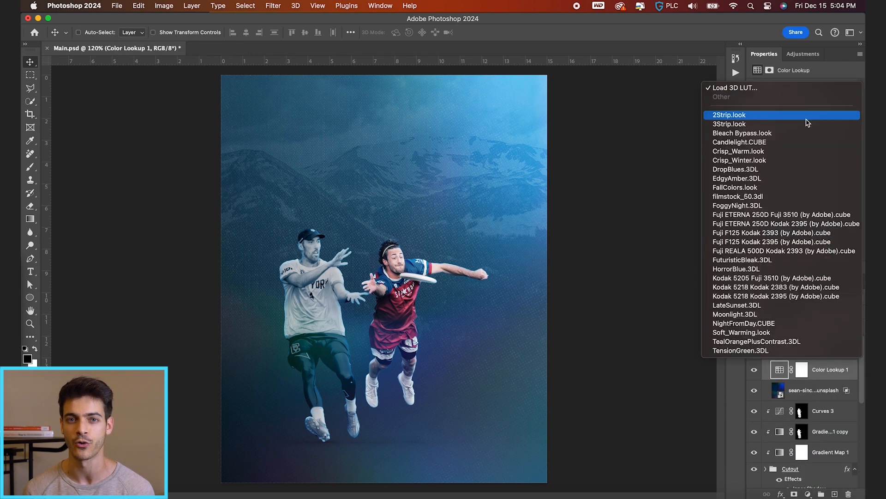
click(812, 95)
key(6)
click(794, 396)
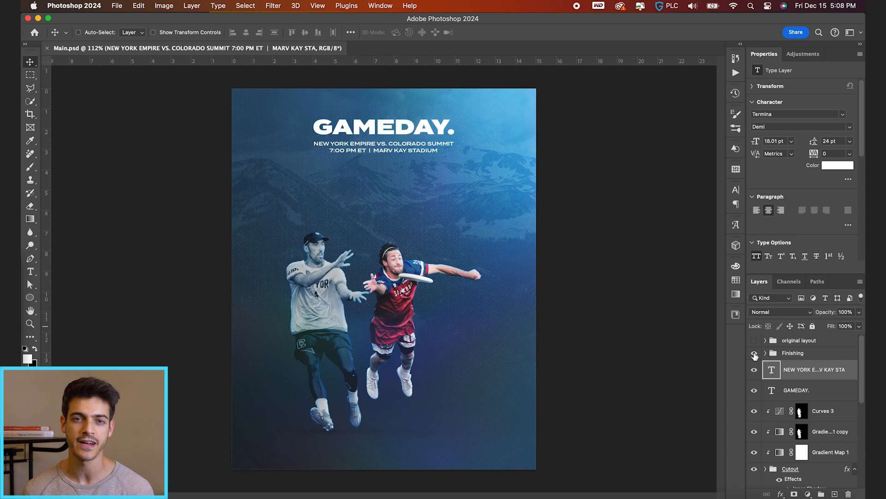
Stamp all visible layers into a new layer above the Finishing group and convert it for smart filters.
click(772, 350)
key(super+alt+shift+e)
click(274, 6)
click(286, 36)
Apply Camera Raw effects to Layer 4: texture +1, clarity +6, dehaze +4, vignette -17 and grain 25.
click(273, 5)
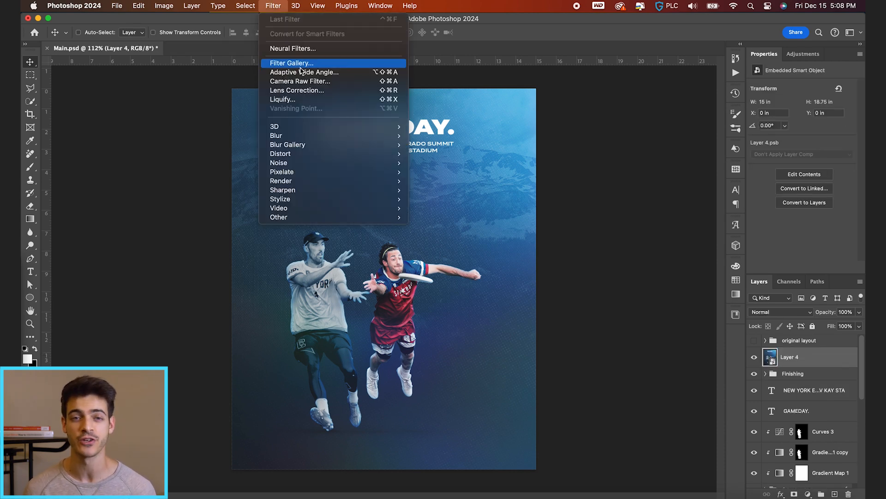
click(300, 80)
drag(690, 250, 690, 233)
drag(690, 265, 680, 283)
drag(636, 300, 664, 305)
Set the Camera Raw light values to exposure +0.20, contrast +4, highlights 0, shadows +6, whites +3 and blacks -21.
click(638, 172)
drag(689, 194, 695, 241)
double_click(684, 226)
drag(689, 271, 679, 272)
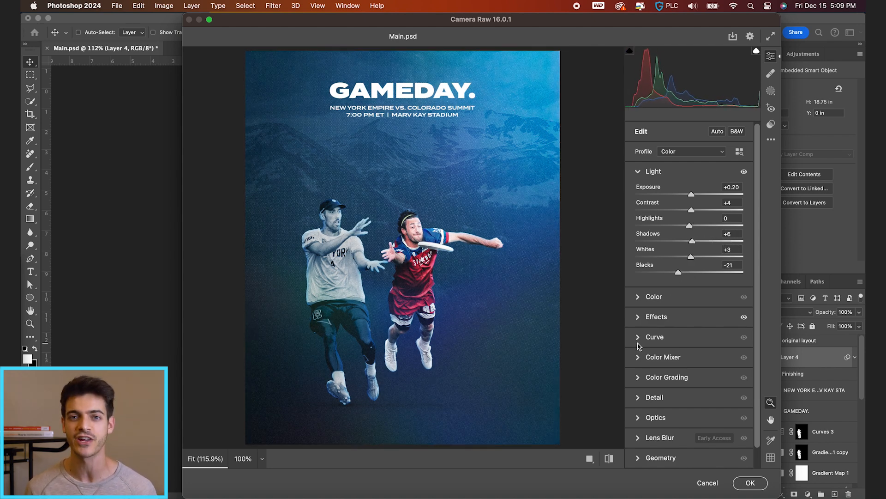
Tint the highlights toward warm yellow-orange and set Blending to 55 in Camera Raw's Color Grading.
click(638, 378)
drag(721, 332, 724, 329)
drag(689, 394, 696, 397)
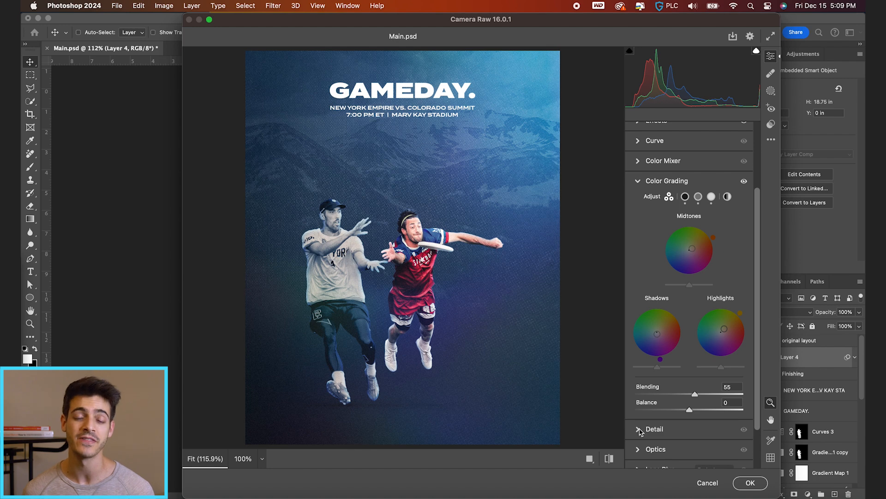
scroll(639, 431, up, 5)
click(645, 212)
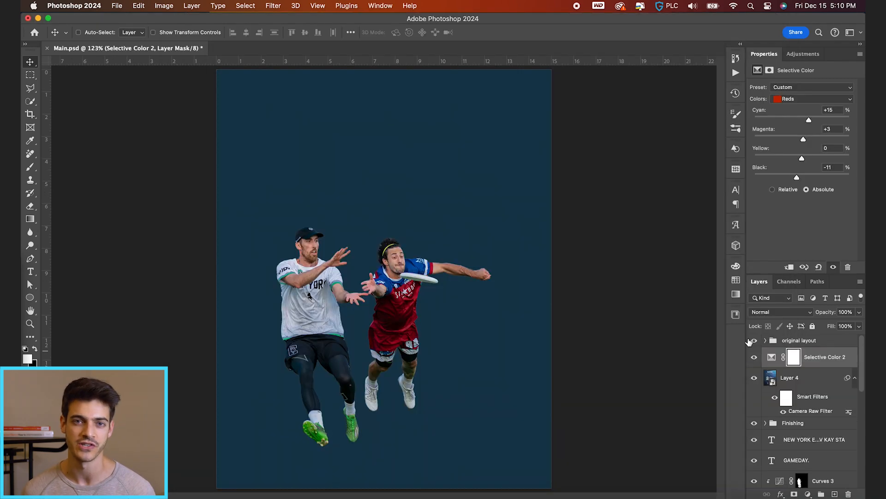
Hide the original layout group.
click(752, 340)
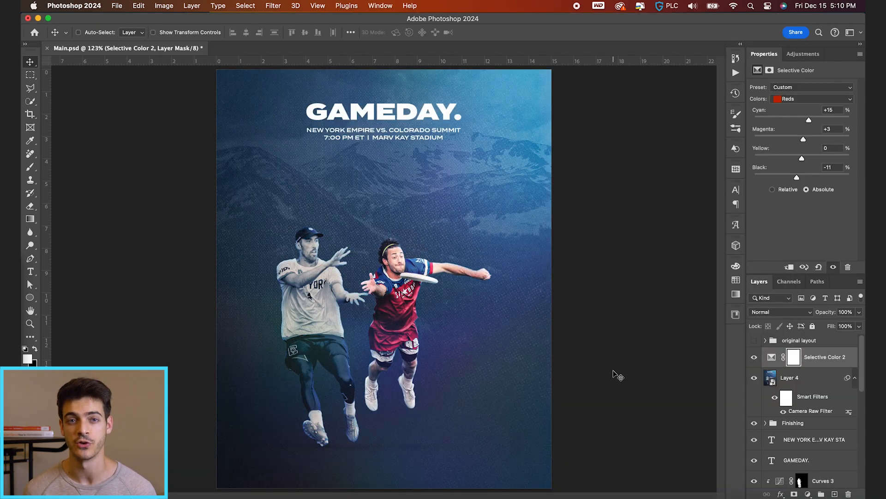